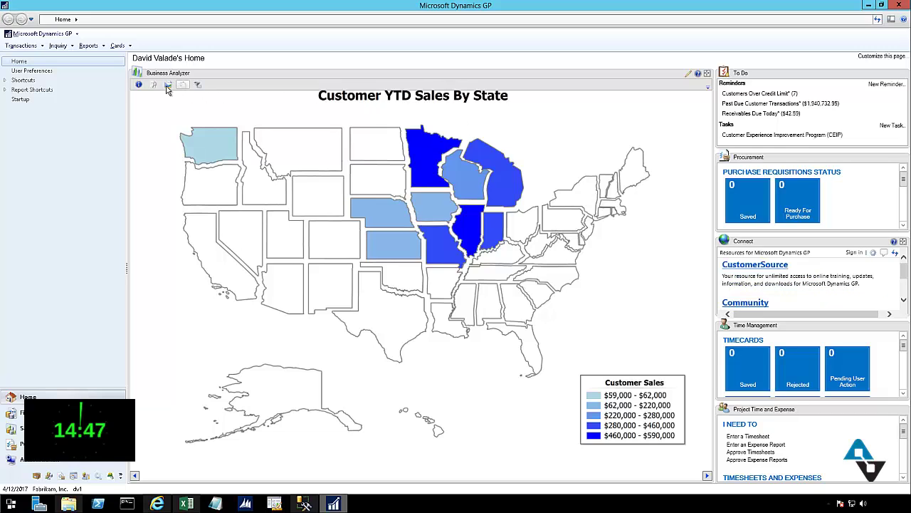
Step: From Business Analyzer, open the Customer YTD Sales By State map in the web report viewer
left_click(168, 85)
left_click(154, 85)
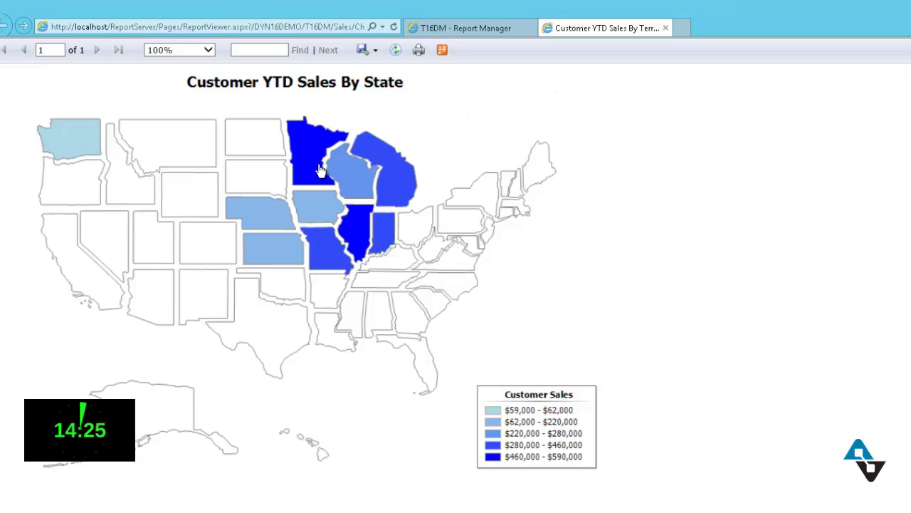
Step: Drill into Minnesota's customer detail and sort it by Total Sales YTD, largest first
left_click(799, 247)
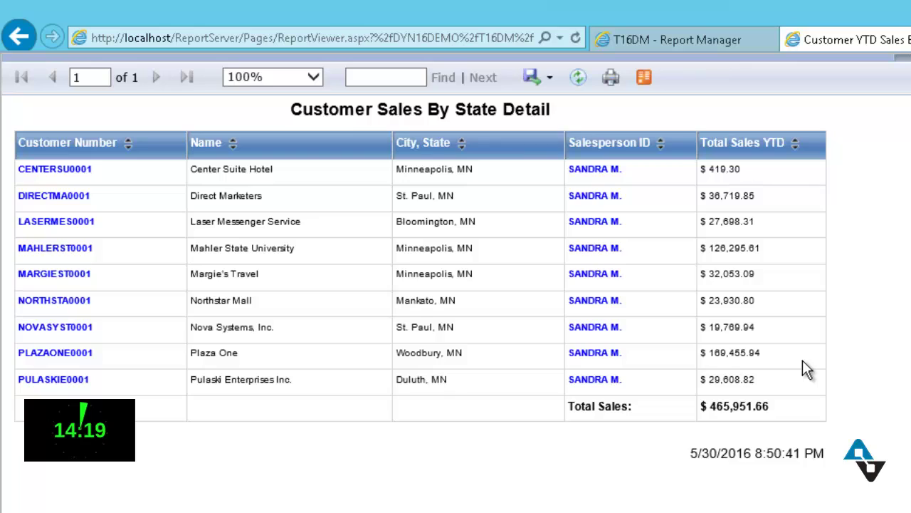
left_click(795, 144)
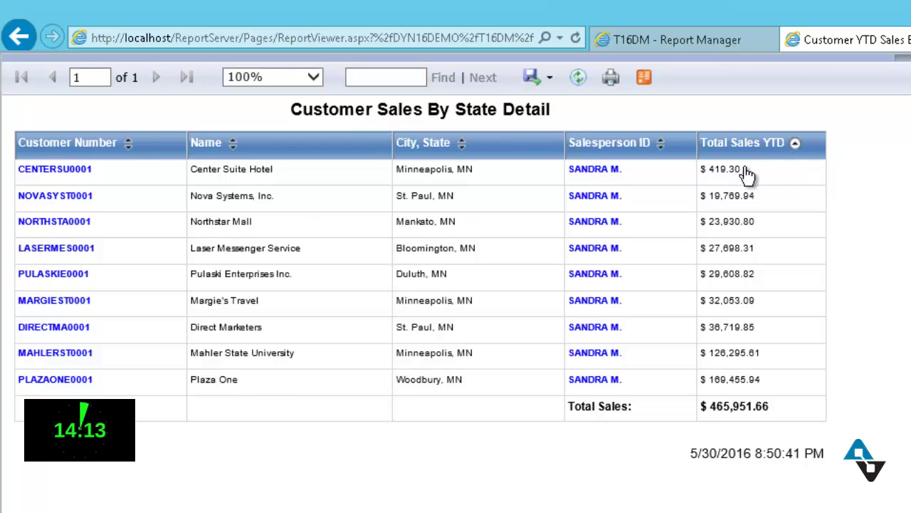
left_click(795, 143)
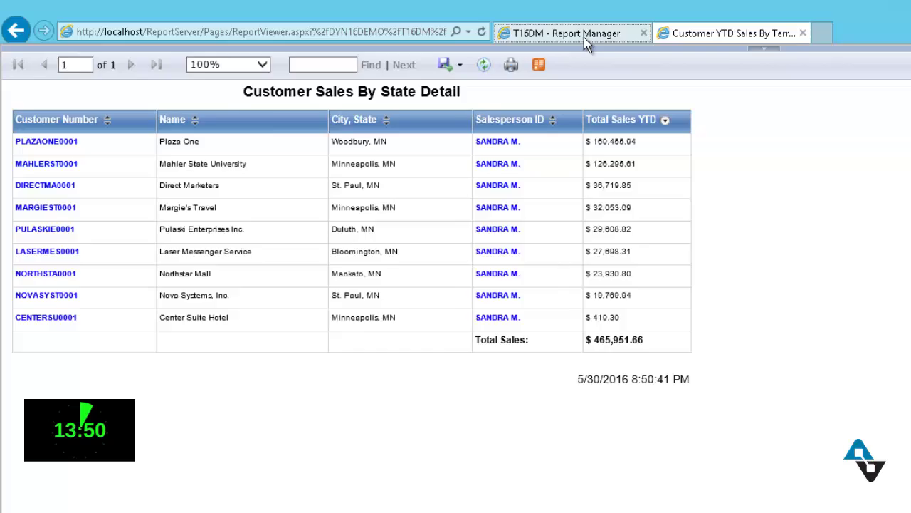
Step: Return to the T16DM folder in Report Manager and launch Report Builder
left_click(700, 43)
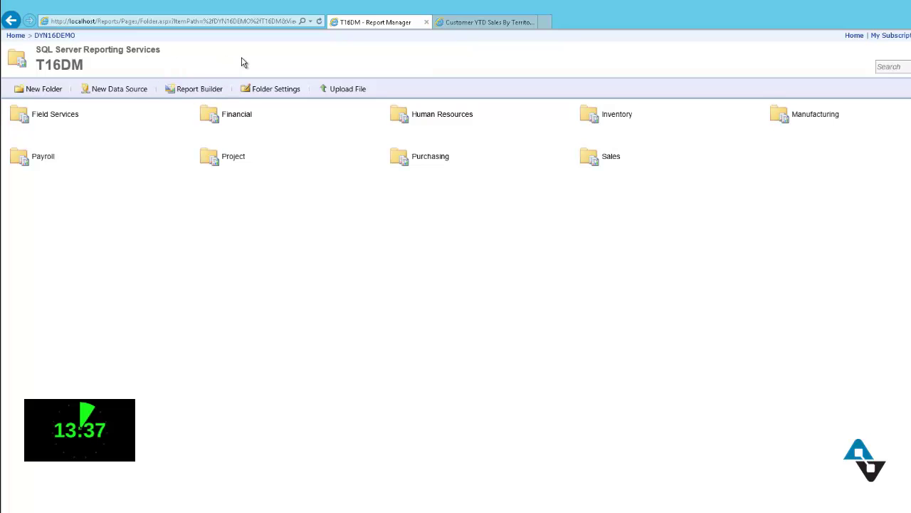
left_click(205, 91)
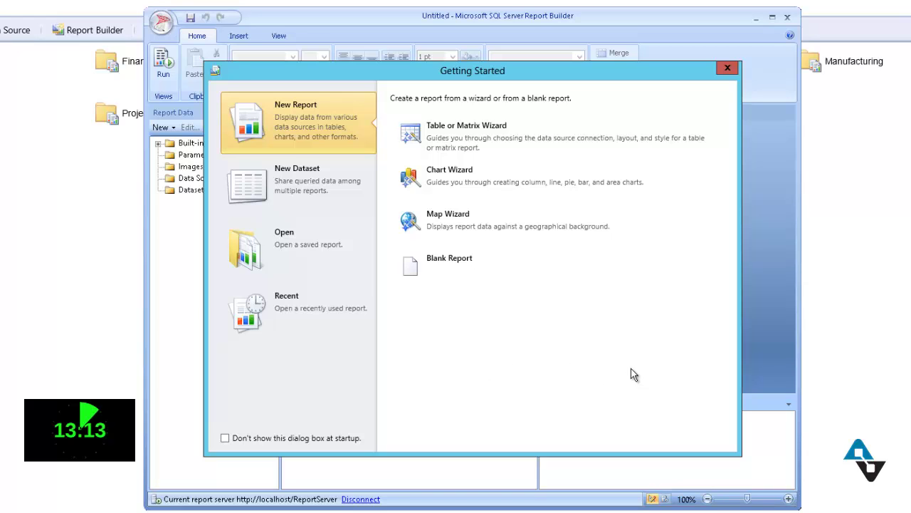
Step: Start the Table or Matrix Wizard with the Create a dataset option
left_click(480, 147)
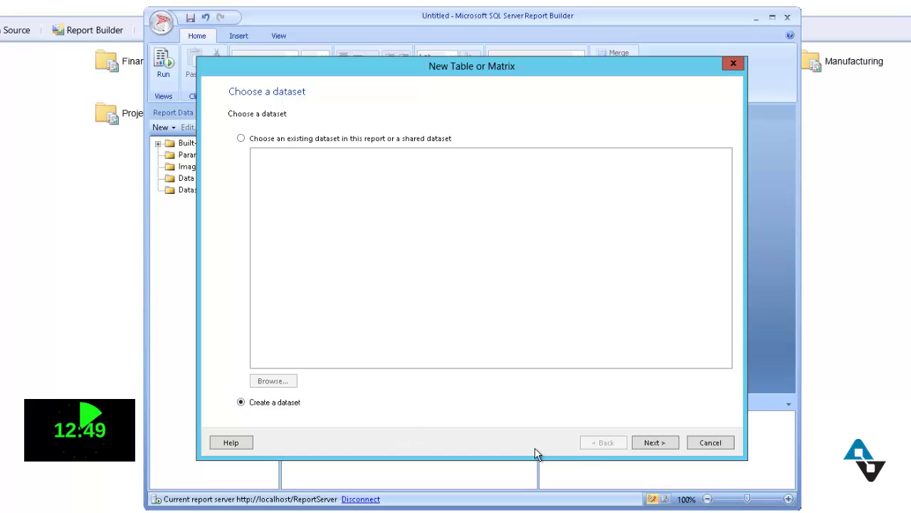
left_click(655, 442)
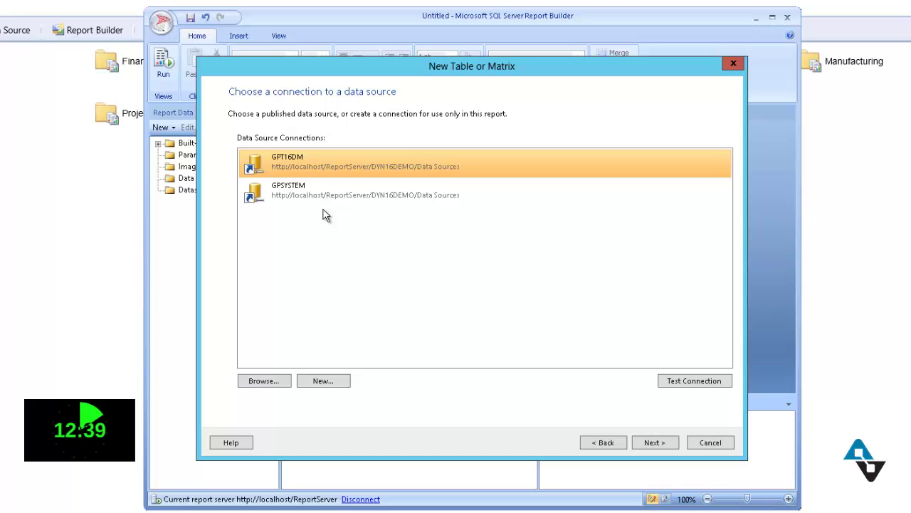
Step: Browse the server's Data Sources, then test the GPT16DM connection and continue with it
left_click(285, 380)
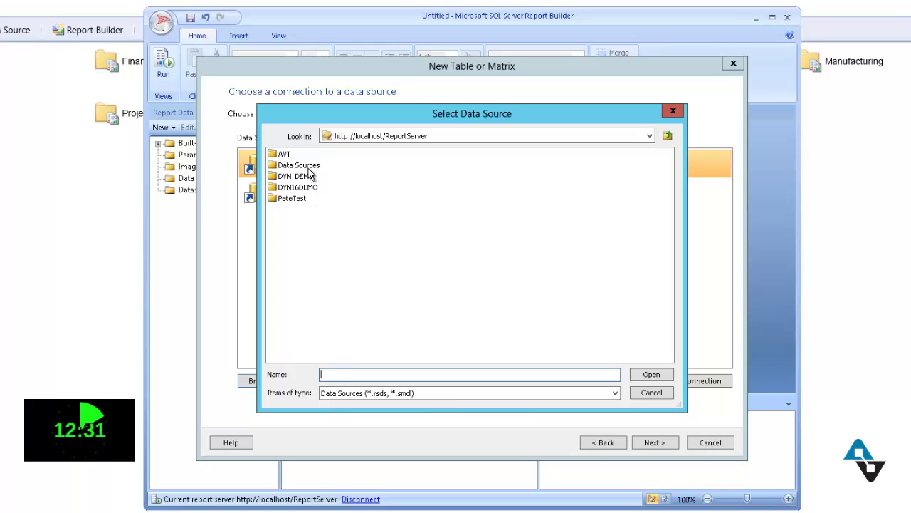
double_click(308, 166)
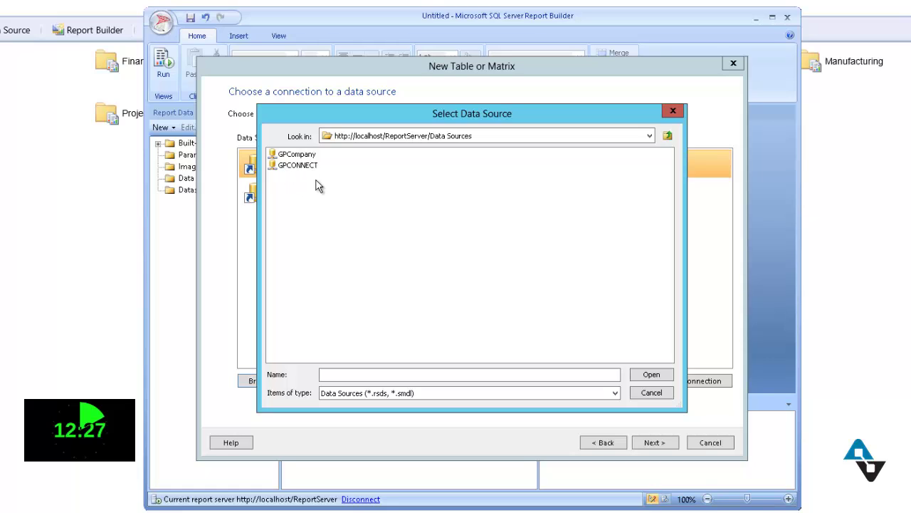
left_click(656, 394)
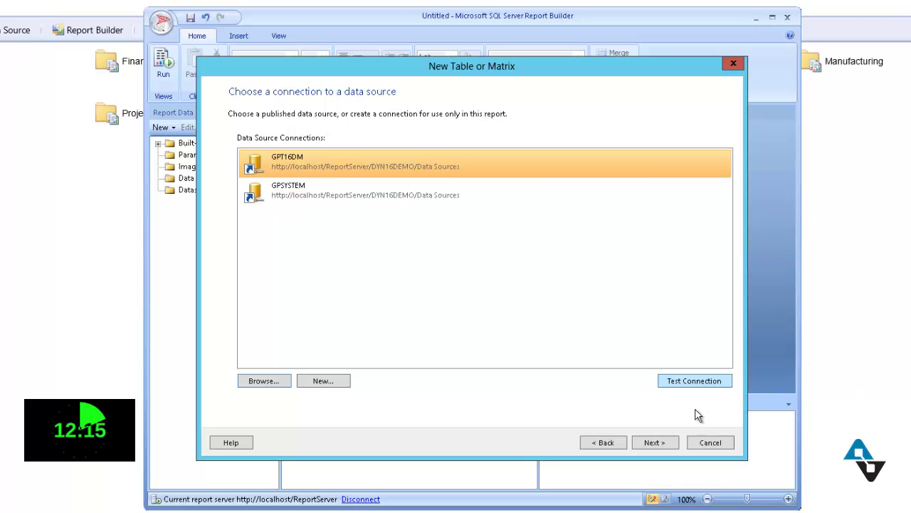
left_click(705, 381)
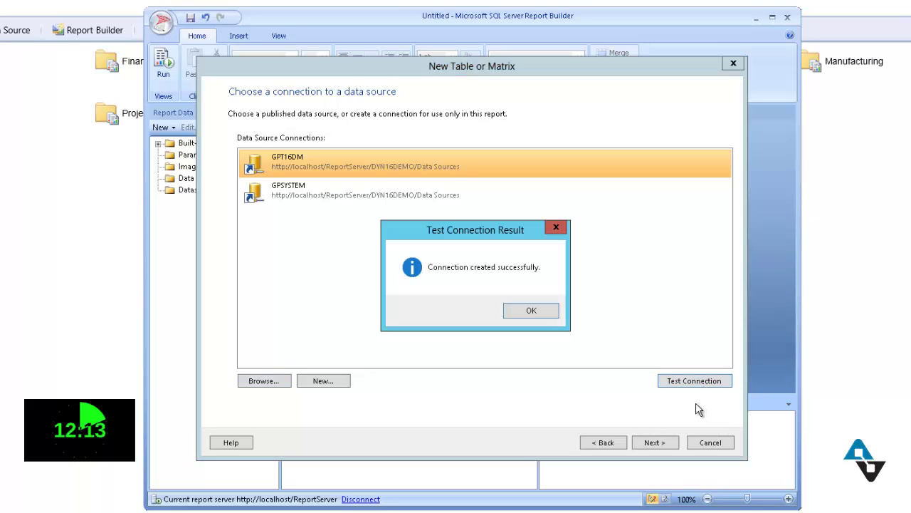
left_click(532, 315)
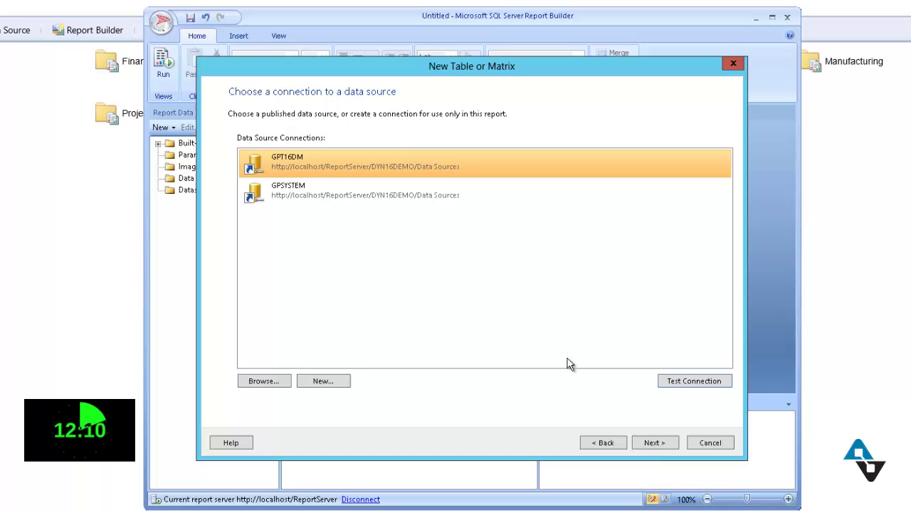
left_click(657, 442)
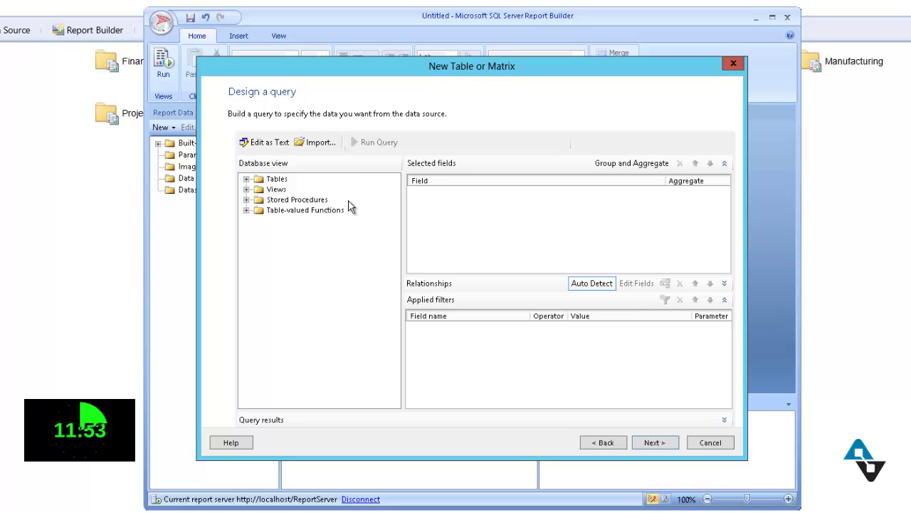
Step: Expand the Views node in the query designer and scroll down to Customers
left_click(246, 189)
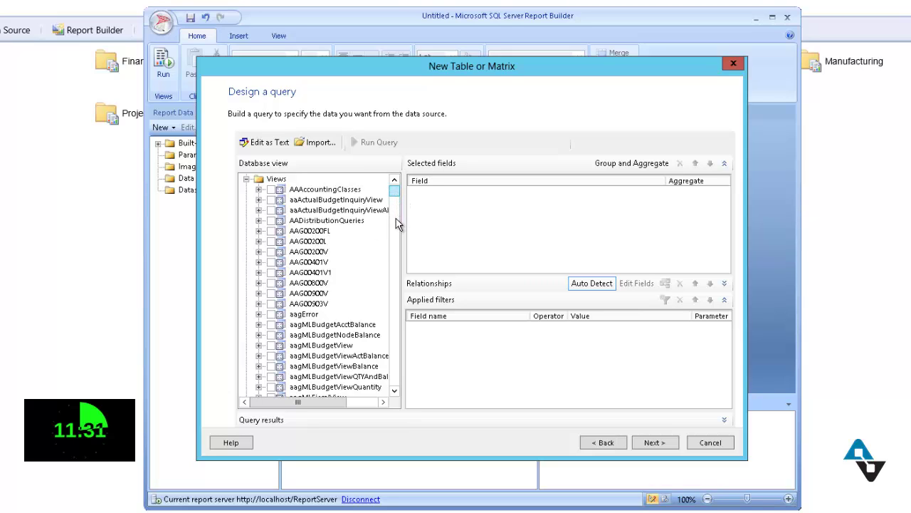
scroll(382, 297, "down", 15)
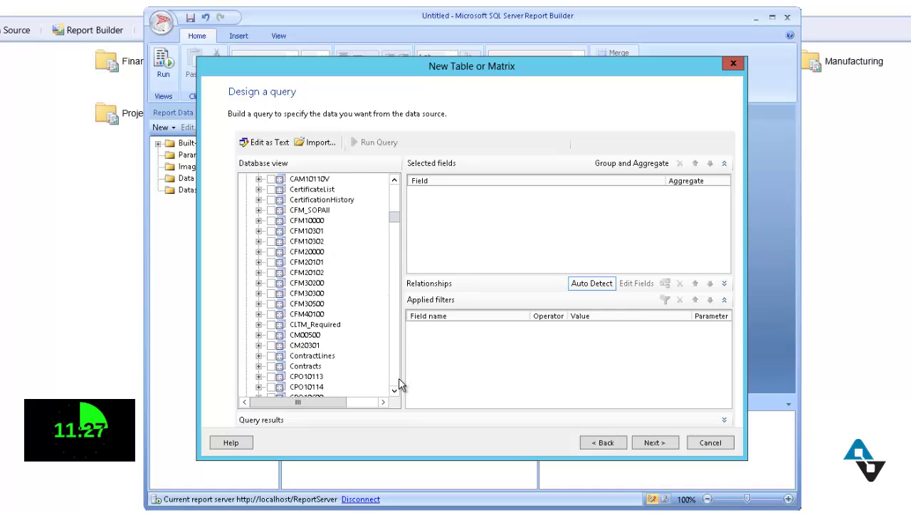
scroll(399, 387, "down", 7)
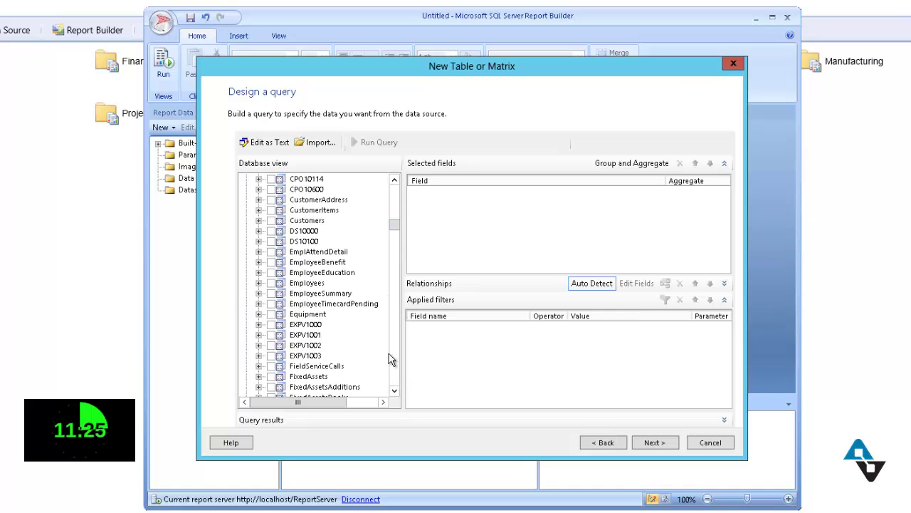
Step: Expand Customers, add Customer Number and Customer Name, and try the Move Up/Down arrows
left_click(259, 220)
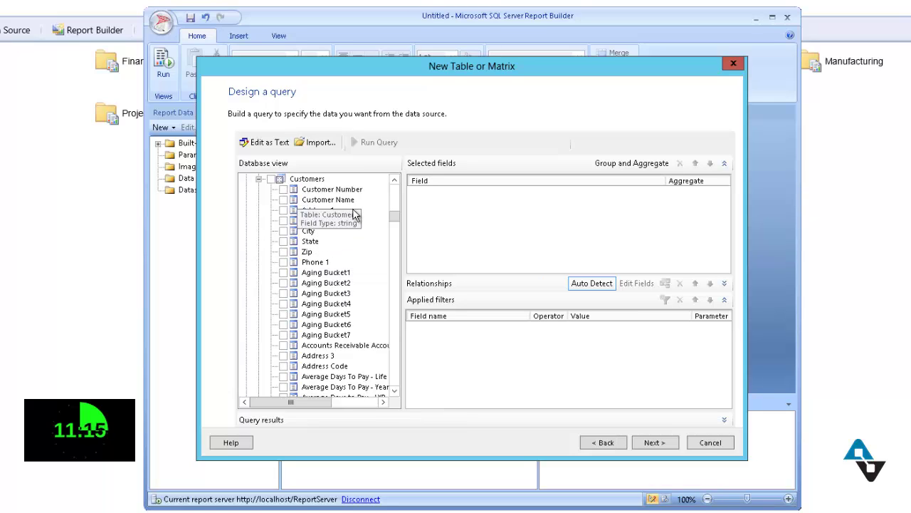
left_click(283, 190)
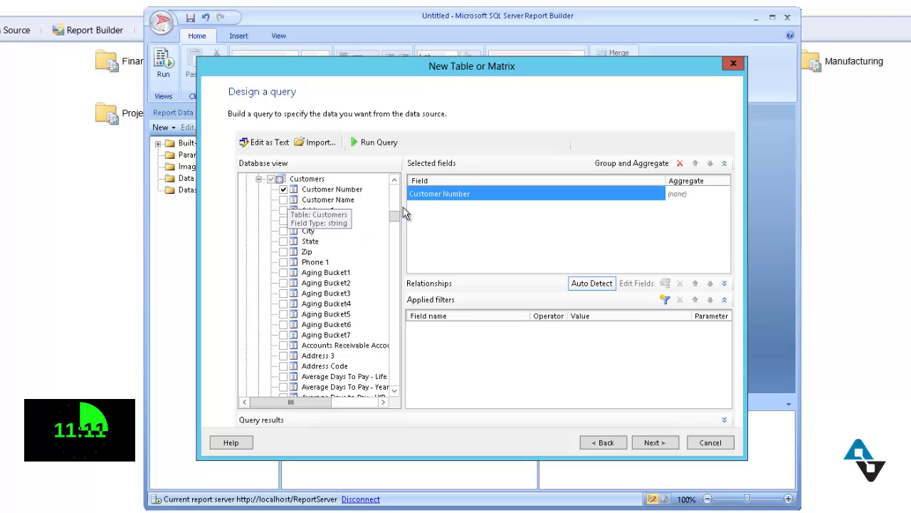
left_click(283, 200)
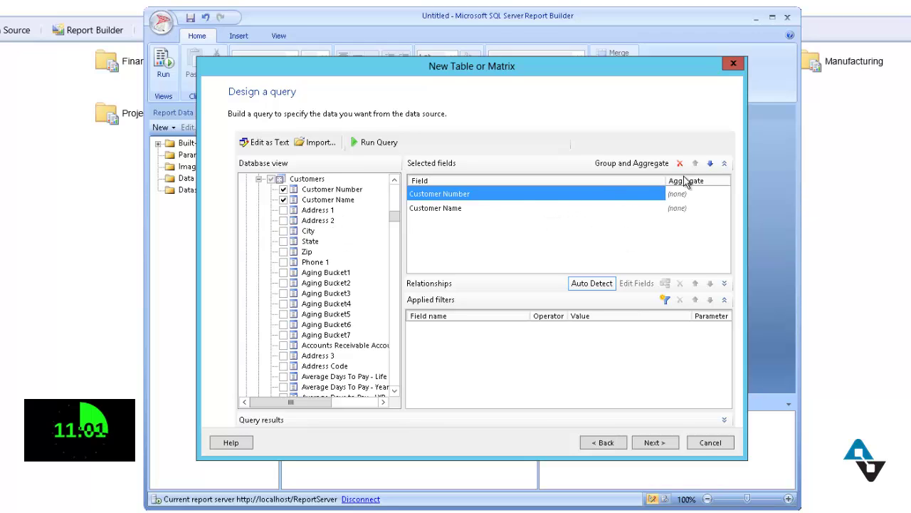
left_click(711, 165)
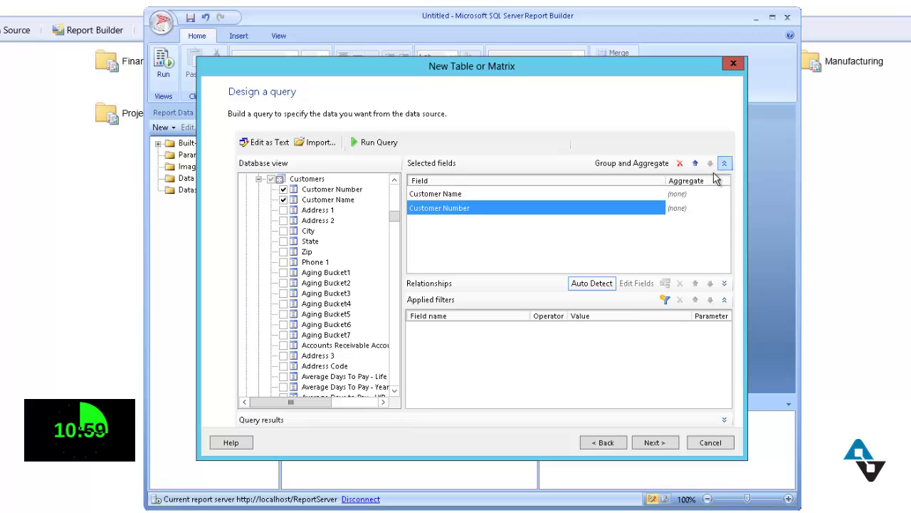
left_click(692, 166)
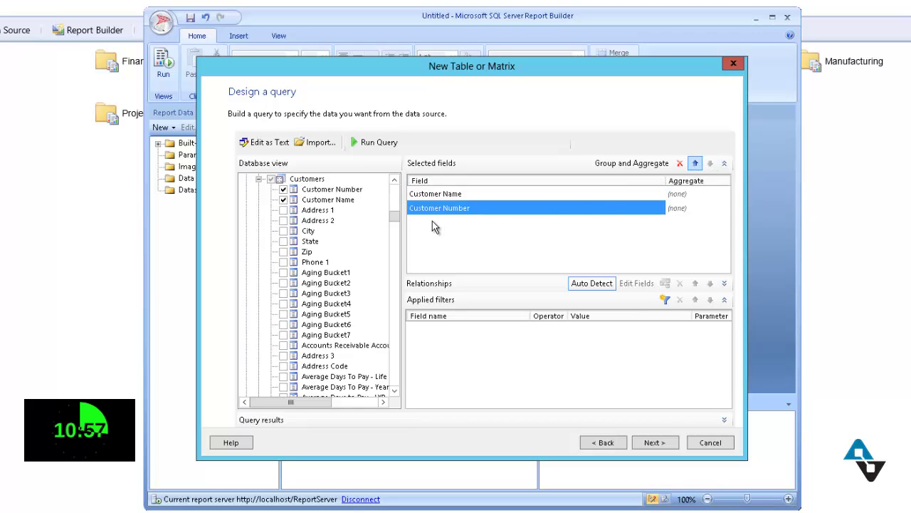
Step: Add Address 1, Address 2, City, State and Zip to the query
left_click(284, 210)
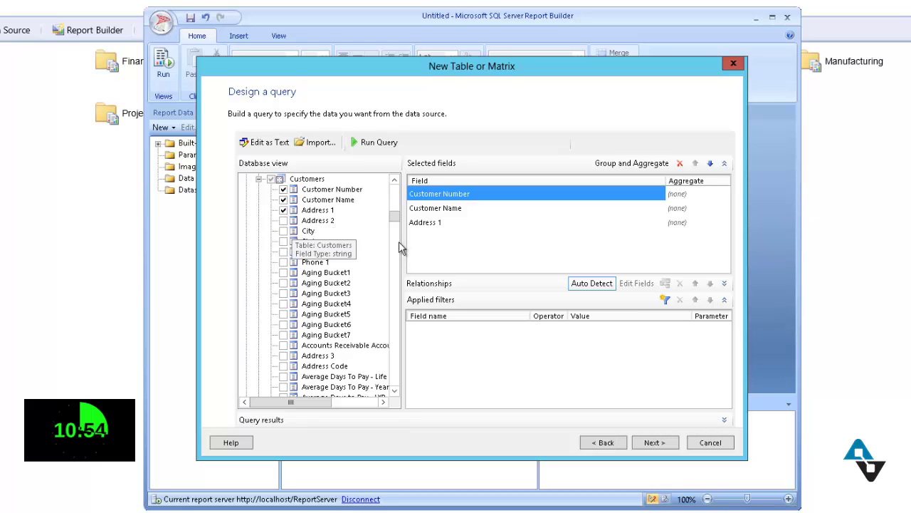
left_click(284, 220)
left_click(292, 231)
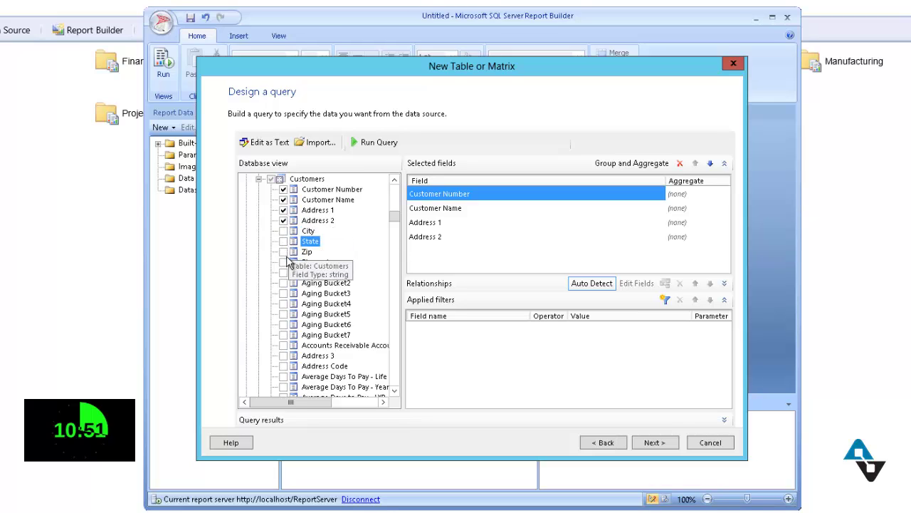
left_click(283, 231)
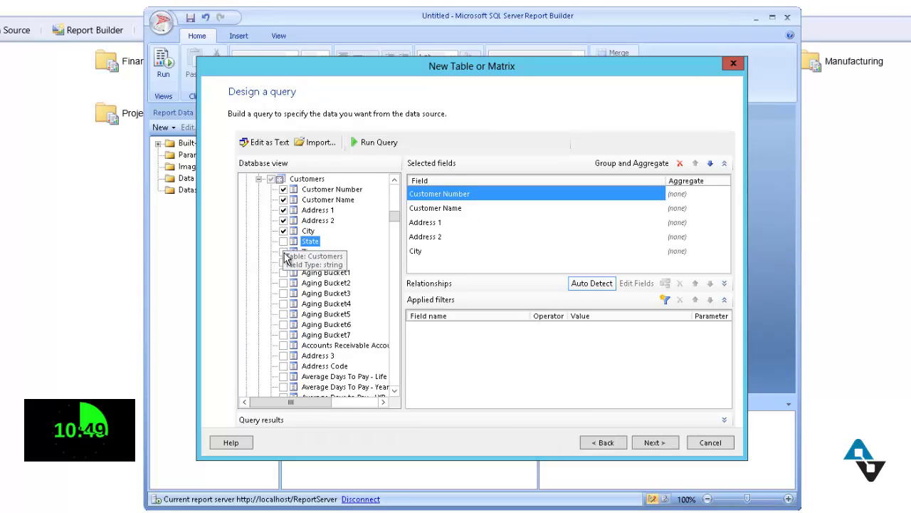
key("space")
left_click(283, 252)
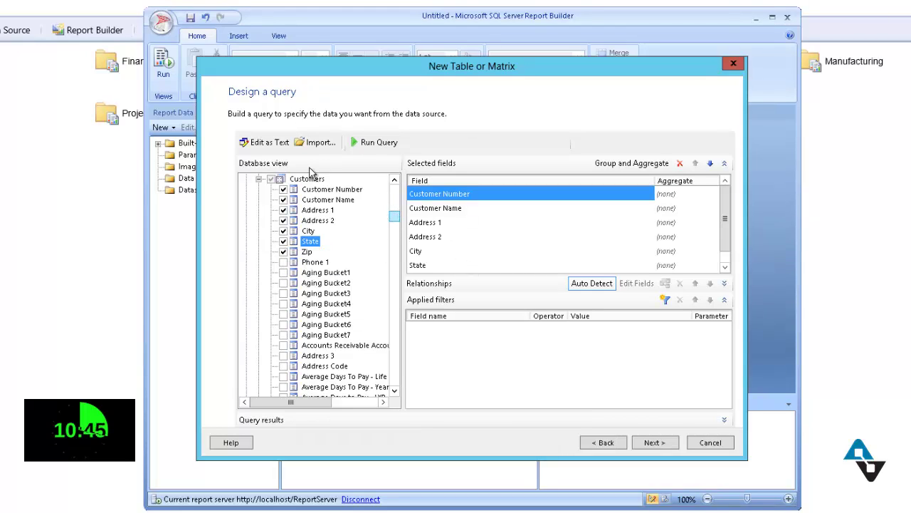
Step: Tick Customer Number For Drillback in the Customers view and advance to Arrange fields
left_click_drag(397, 216, 401, 275)
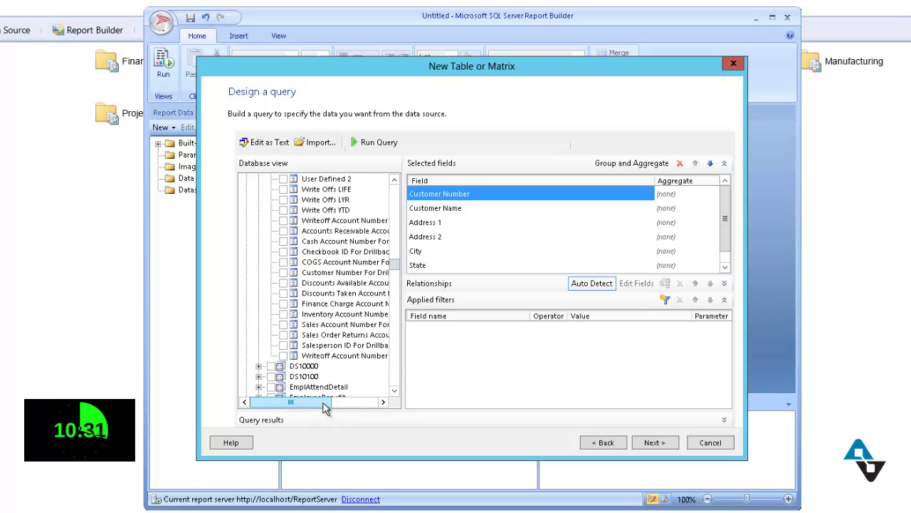
left_click_drag(328, 405, 367, 404)
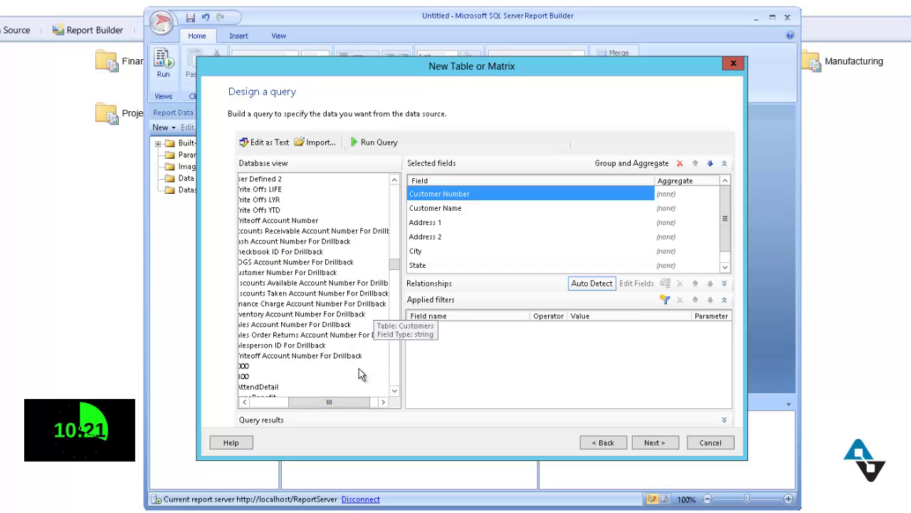
left_click_drag(357, 409, 342, 409)
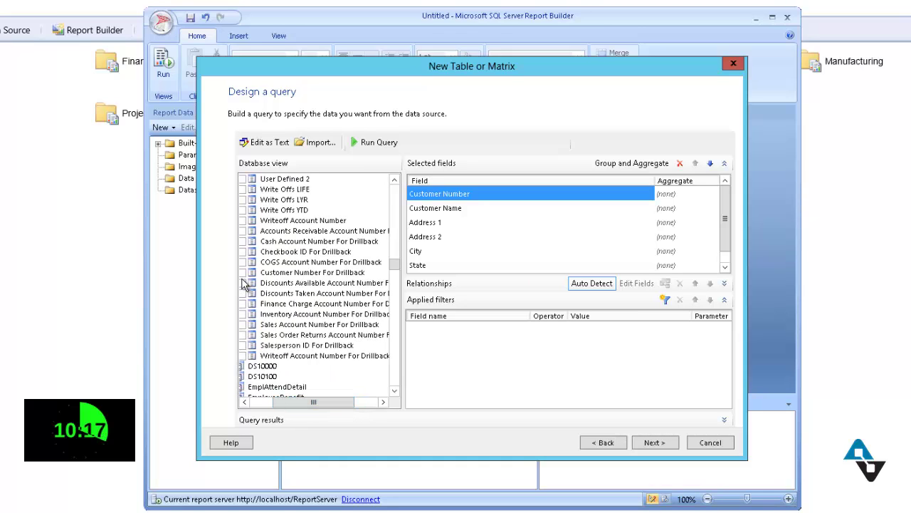
left_click(242, 273)
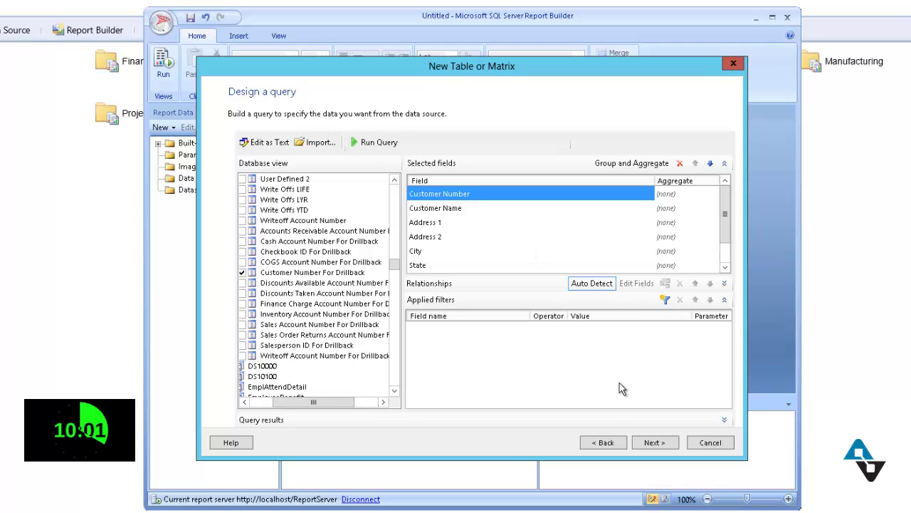
left_click(659, 444)
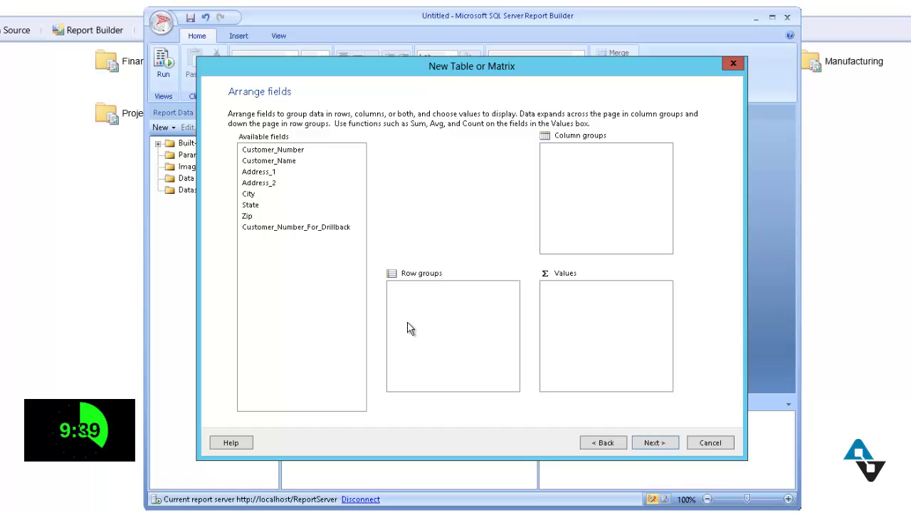
Step: Drag all eight available fields into the Values box and advance to the layout step
left_click_drag(334, 258, 262, 145)
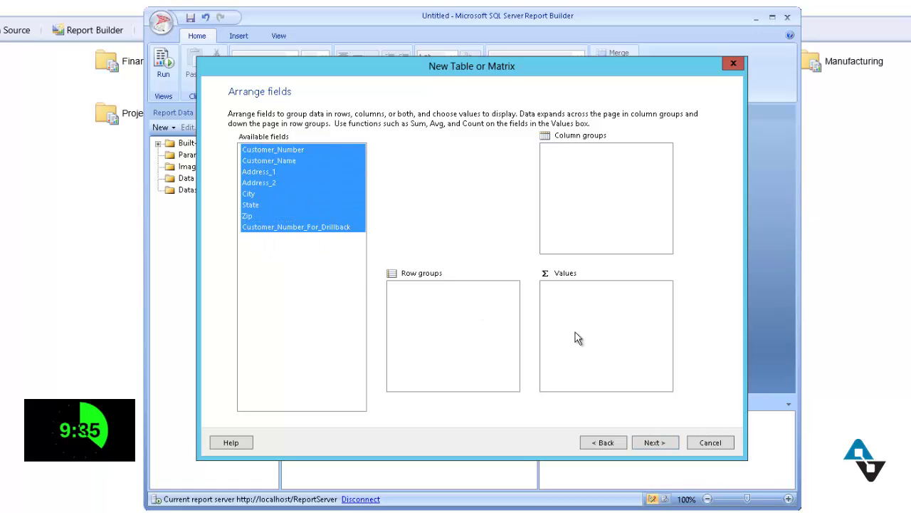
left_click_drag(581, 332, 581, 332)
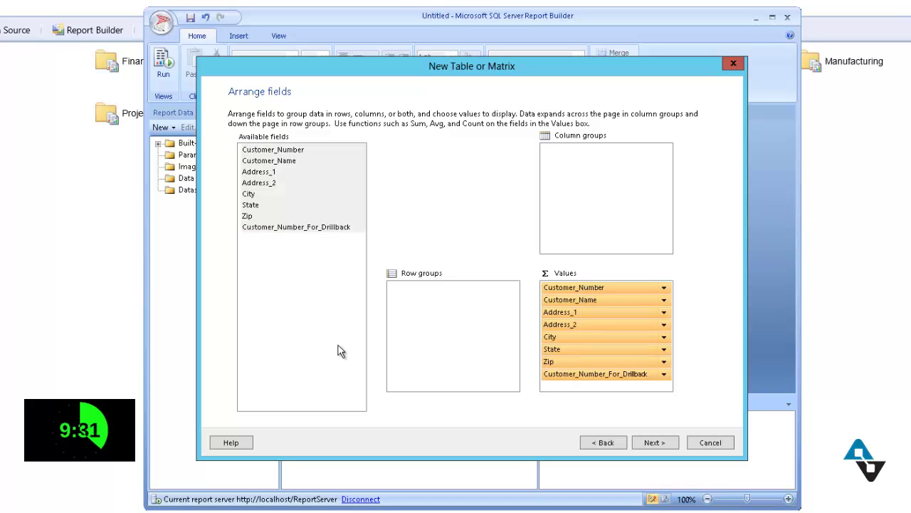
left_click(654, 443)
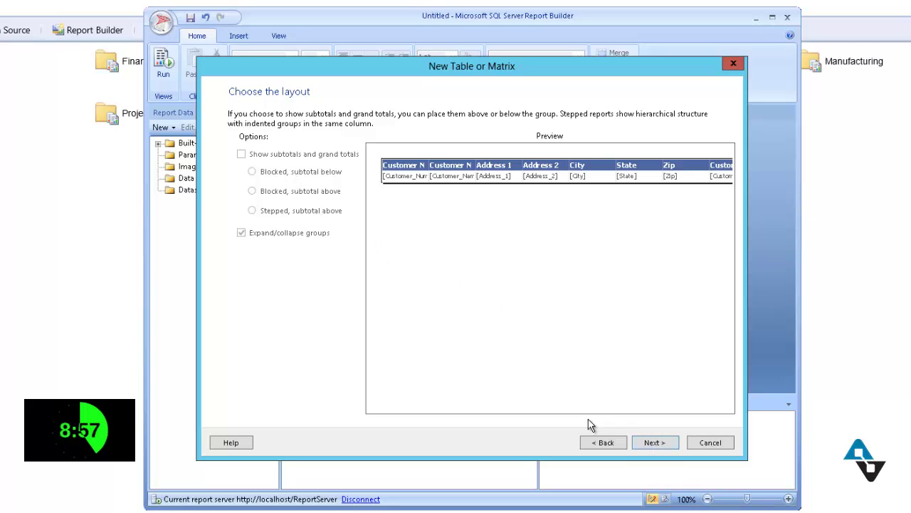
Step: Accept the default layout without subtotals and advance to the style step
left_click(653, 442)
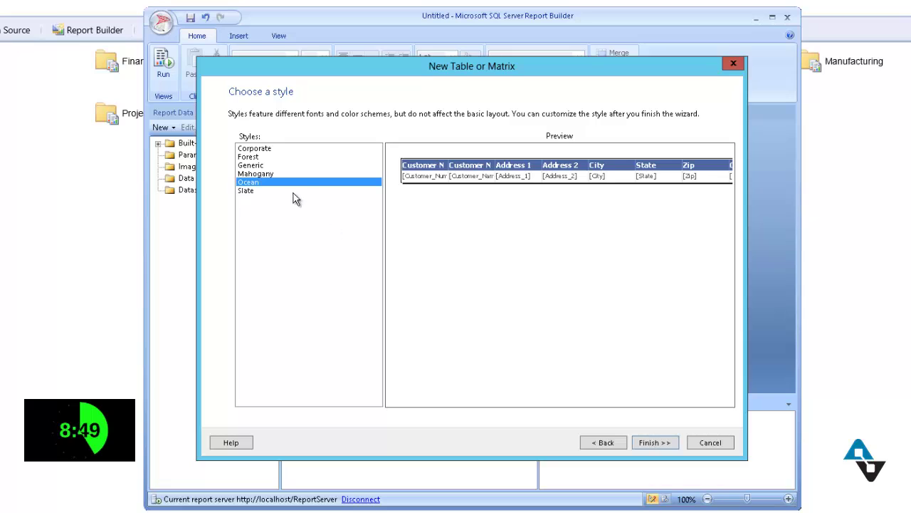
Step: Try the Forest and other table styles, keep Mahogany, and finish the wizard
left_click(269, 157)
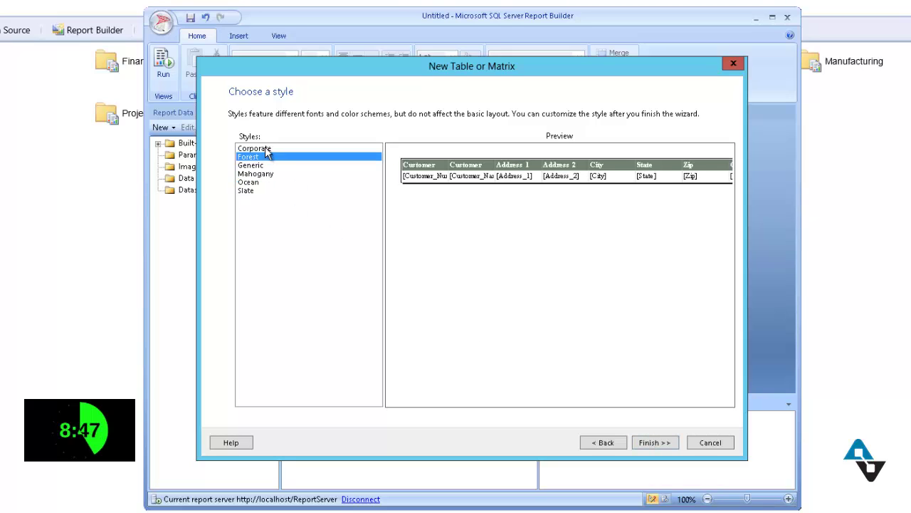
left_click(267, 149)
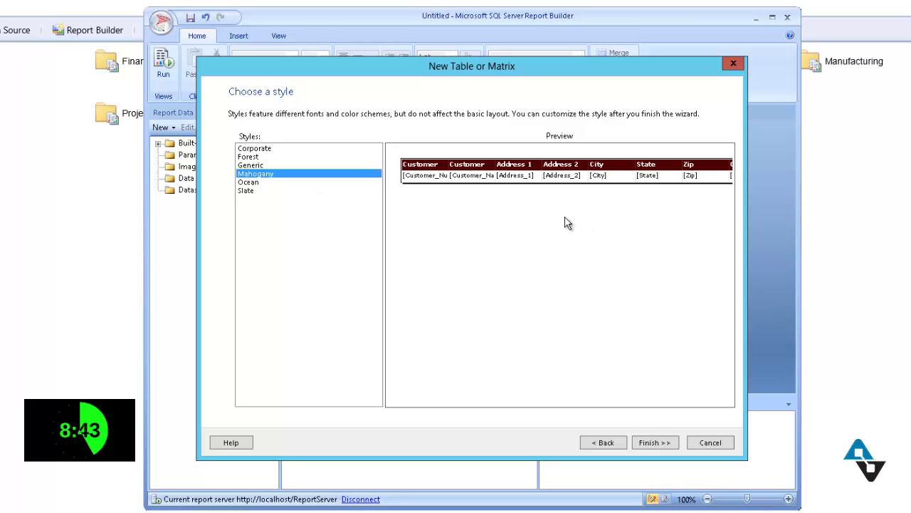
left_click(661, 443)
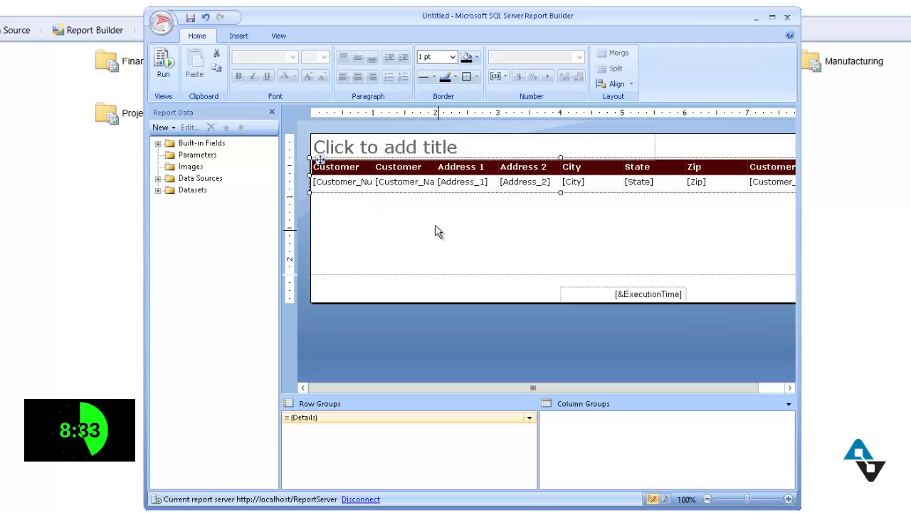
Step: Enter 'Alta Vista Technology Customer List' as the report title
left_click(403, 146)
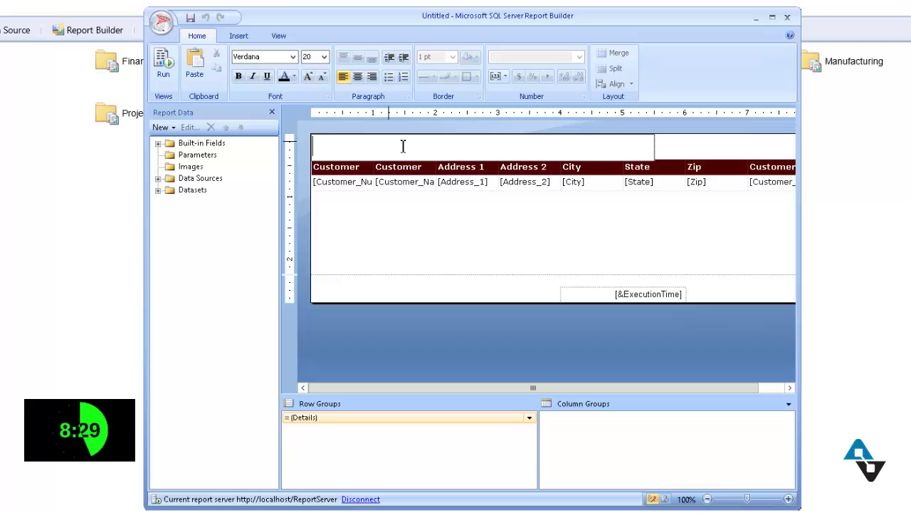
type("Alta")
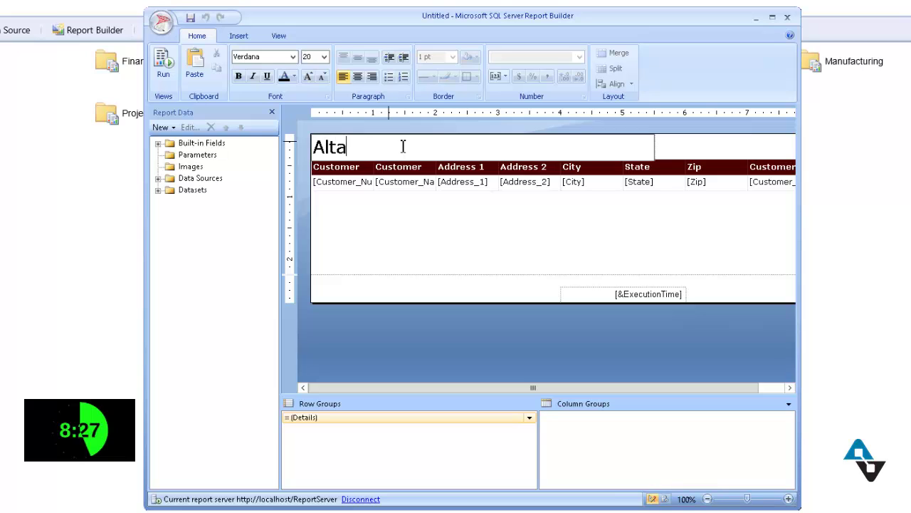
type("v")
key("BackSpace")
type("Vista Teh")
key("BackSpace")
type("chno")
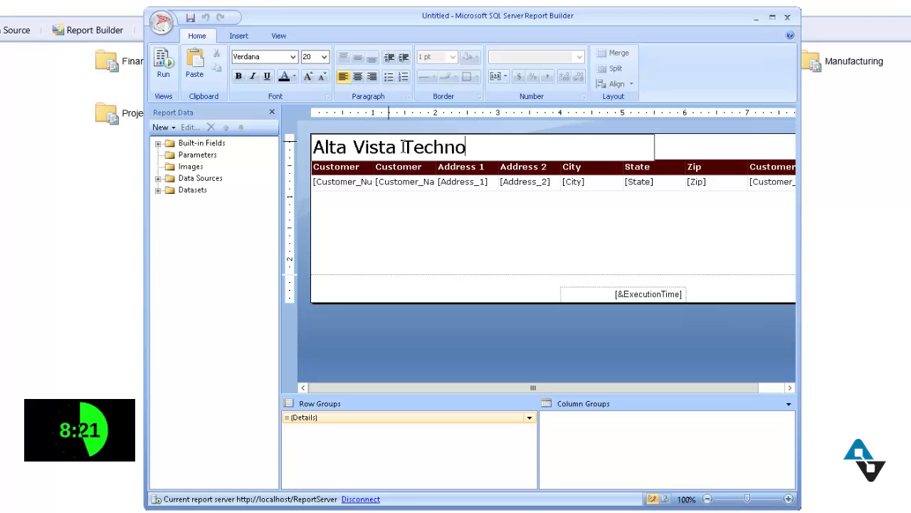
type("logy ")
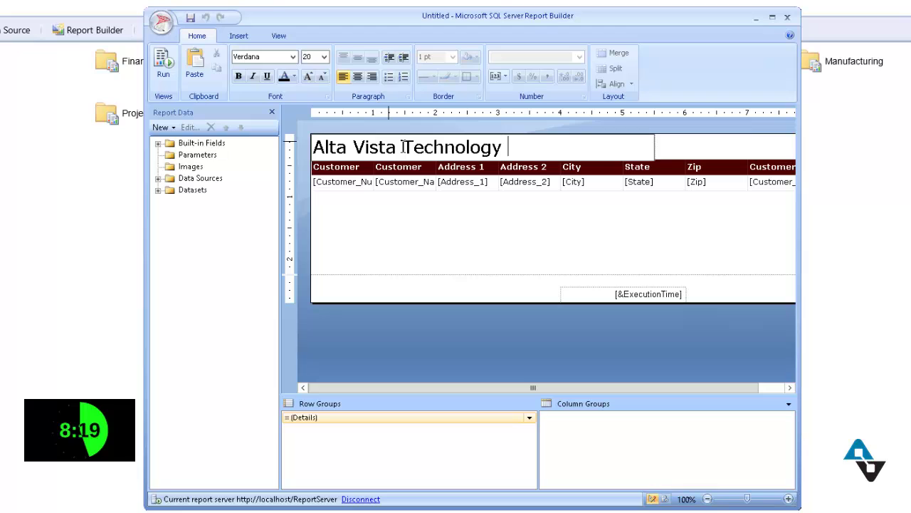
type("Customer L")
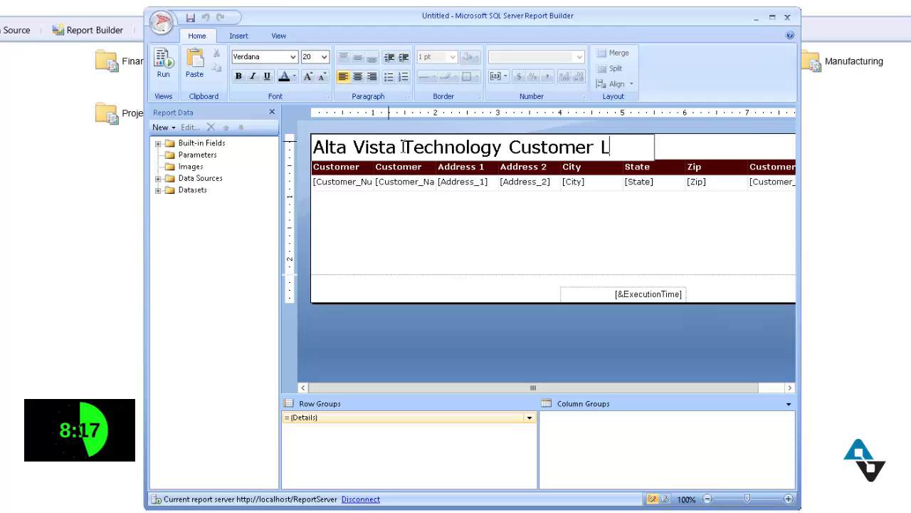
type("ist")
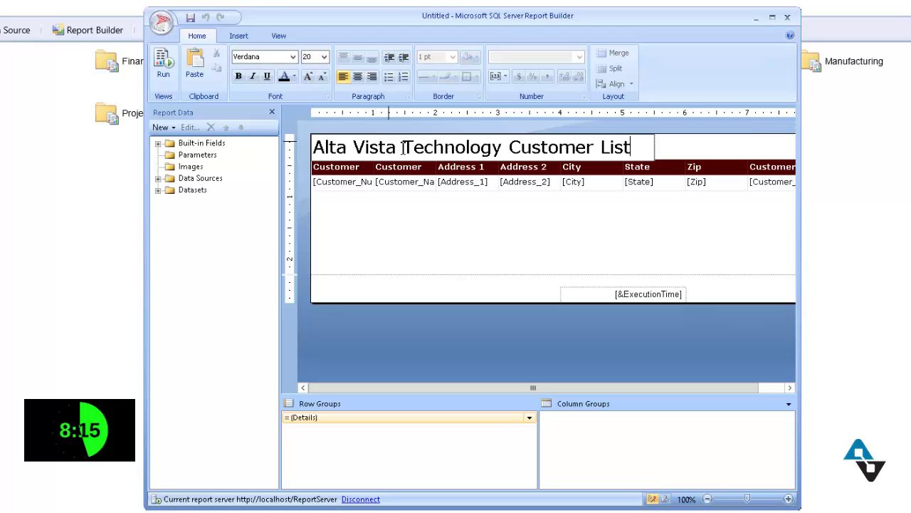
left_click(598, 226)
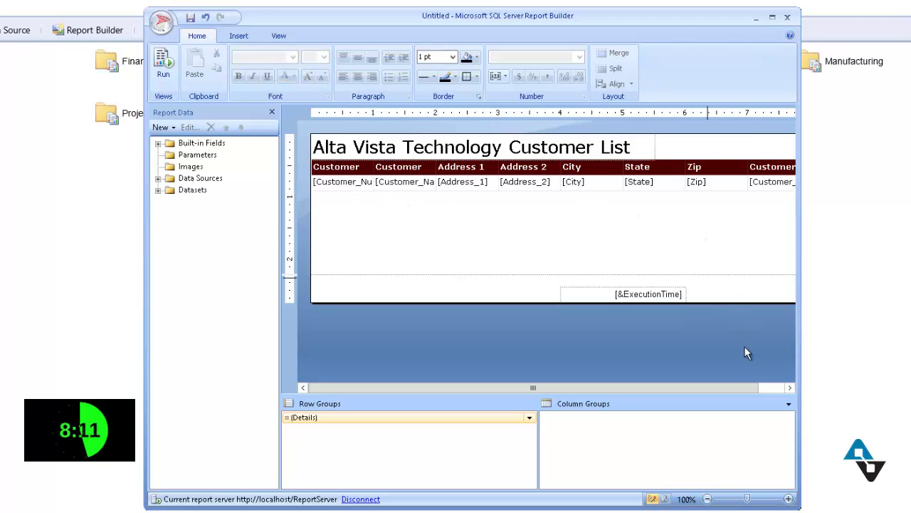
Step: Scroll to the table's right end and inspect the field behind the last column
left_click(790, 388)
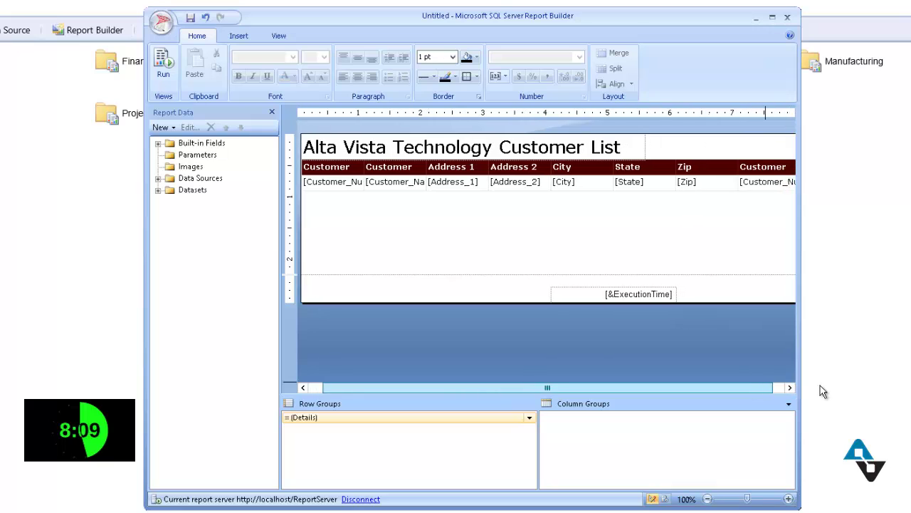
double_click(781, 183)
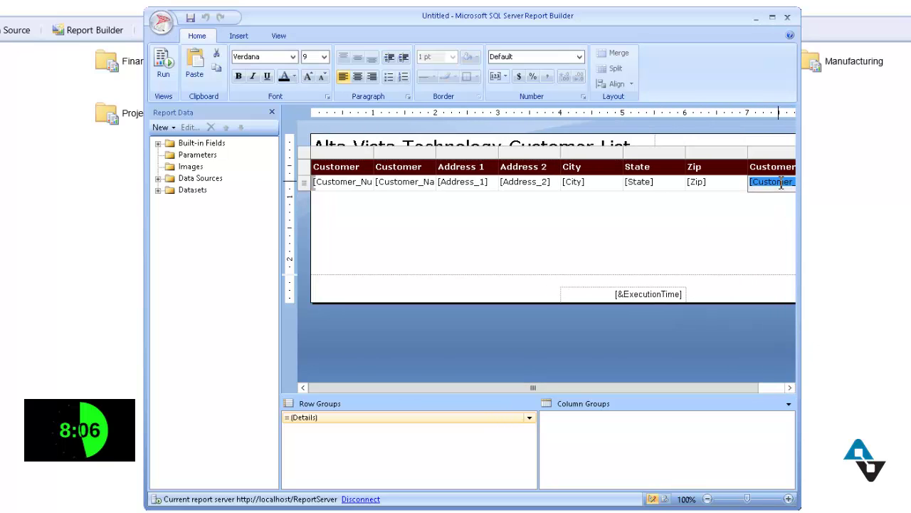
left_click(692, 221)
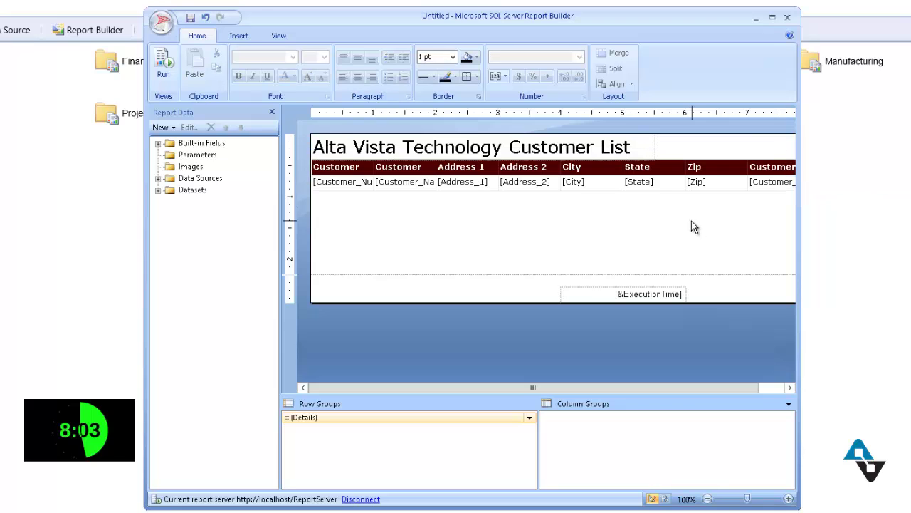
Step: Run the report to preview the customer rows and their drillback links
left_click(163, 68)
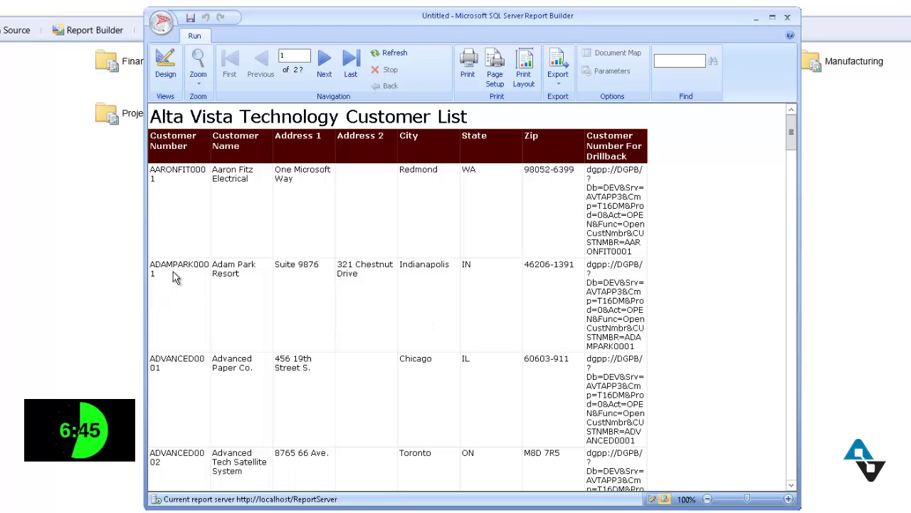
Step: Return to design view and delete the drillback column from the customer table
left_click(162, 68)
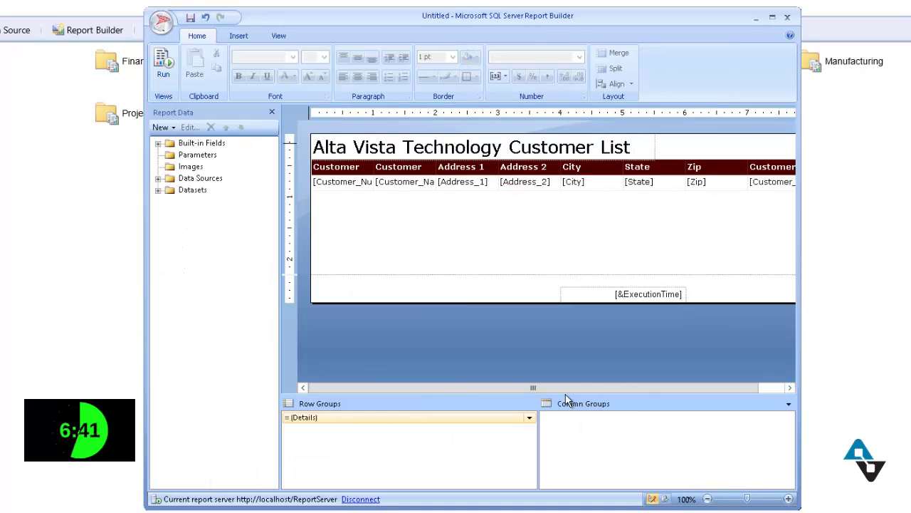
left_click(775, 391)
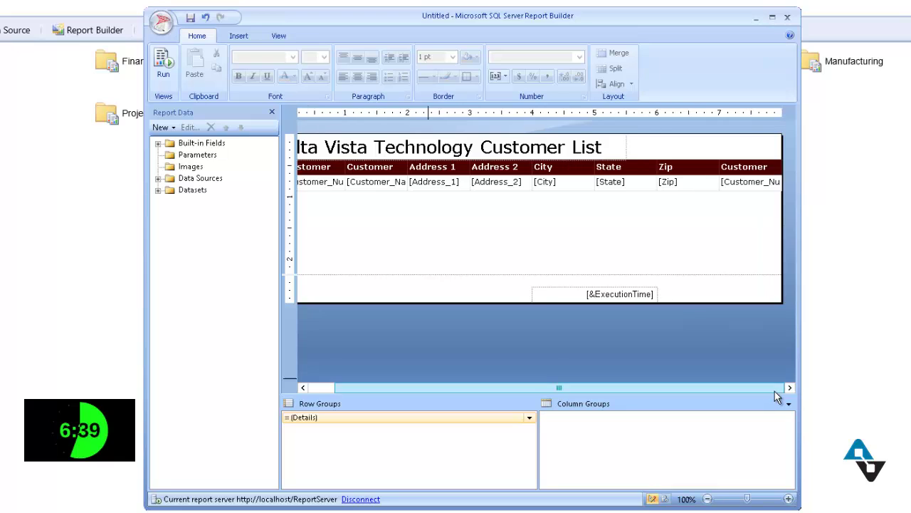
left_click(759, 166)
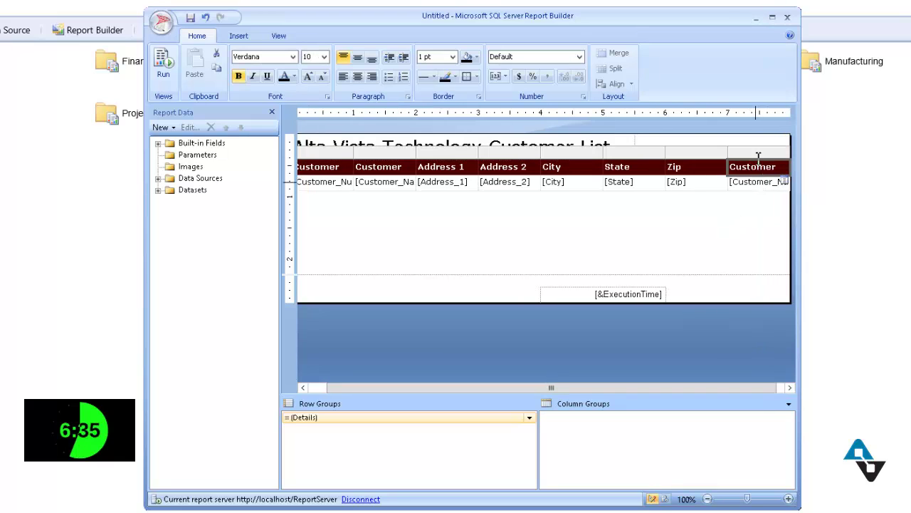
right_click(756, 153)
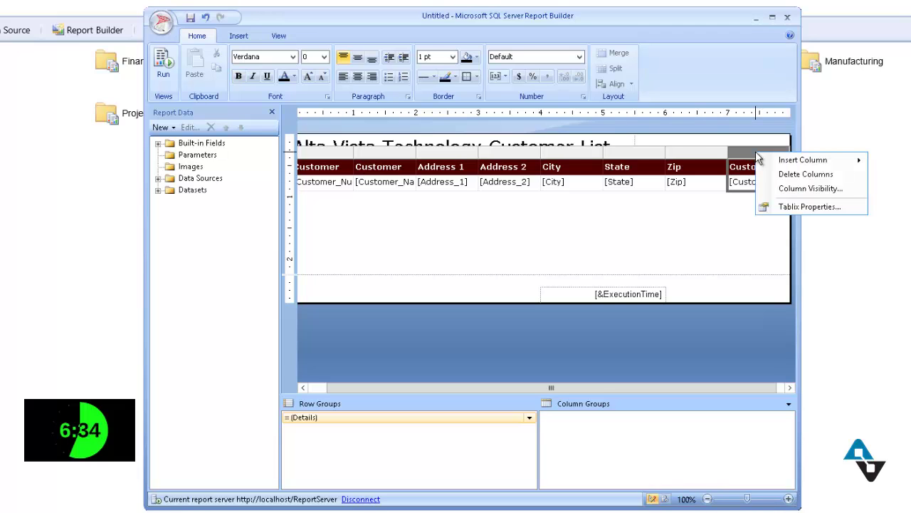
left_click(792, 176)
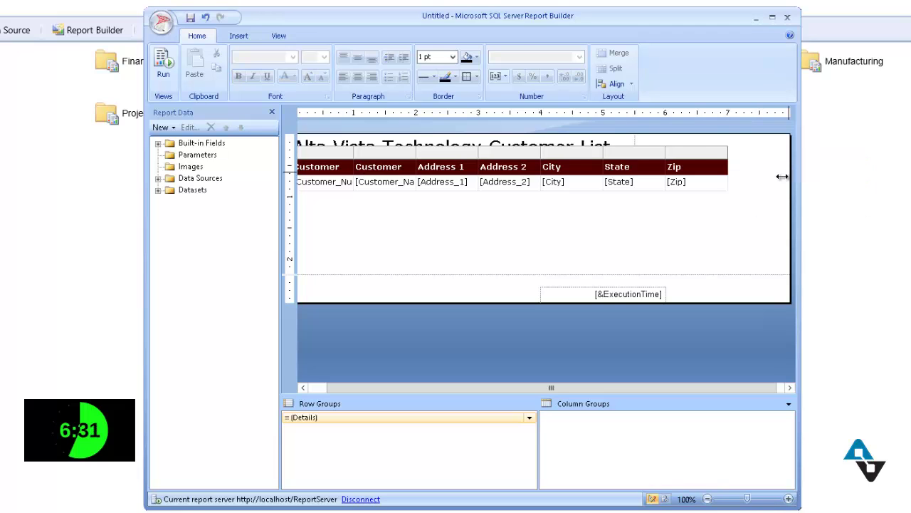
Step: Shrink the report body to the table, then widen the Customer and Customer Name columns
left_click(159, 190)
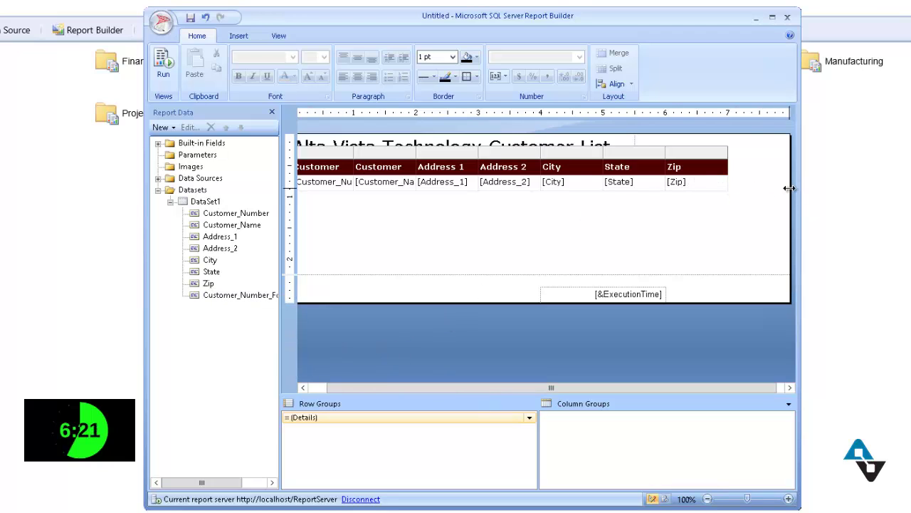
left_click_drag(790, 188, 697, 199)
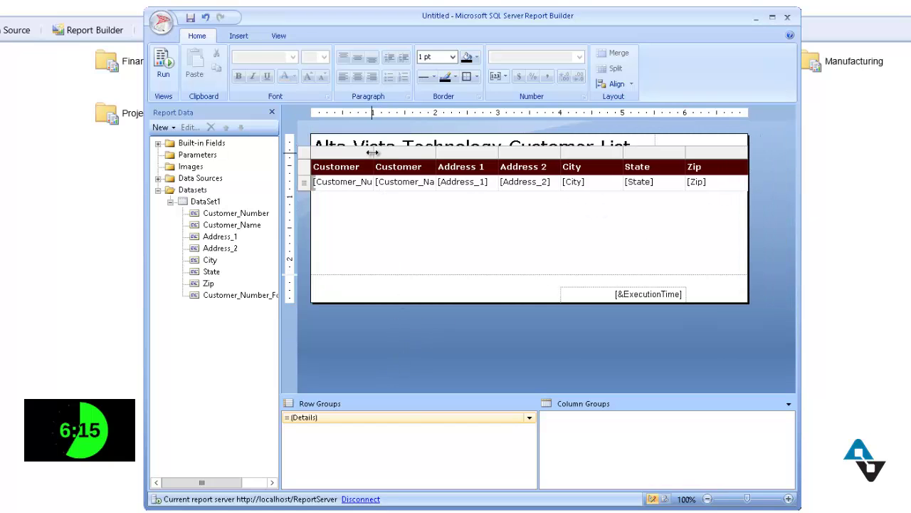
left_click_drag(371, 152, 386, 150)
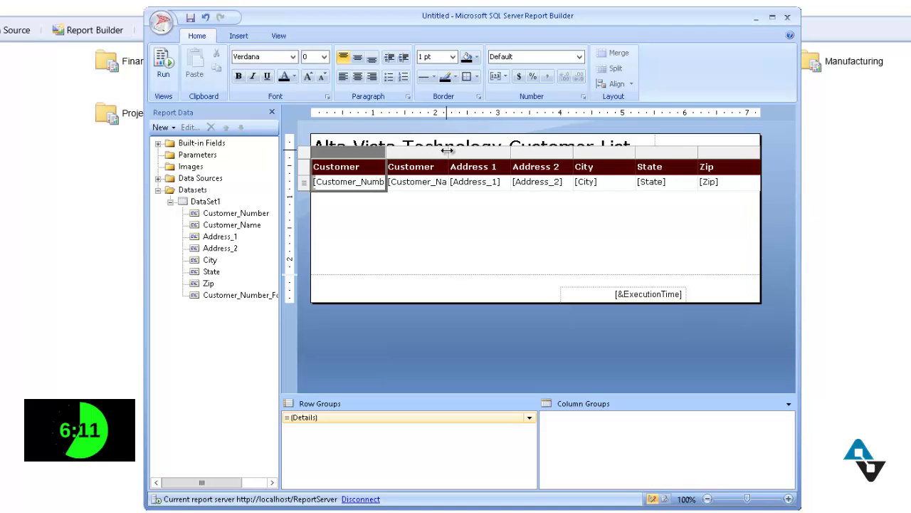
left_click_drag(450, 150, 519, 206)
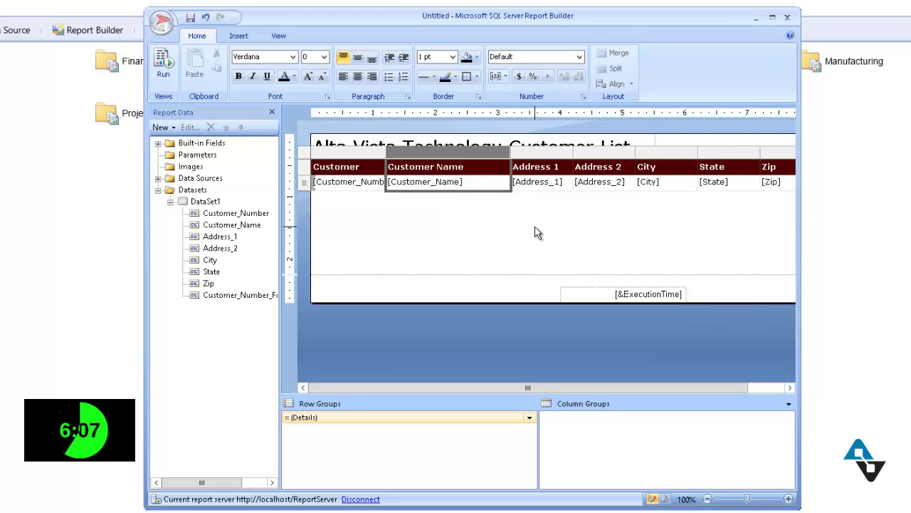
left_click(519, 234)
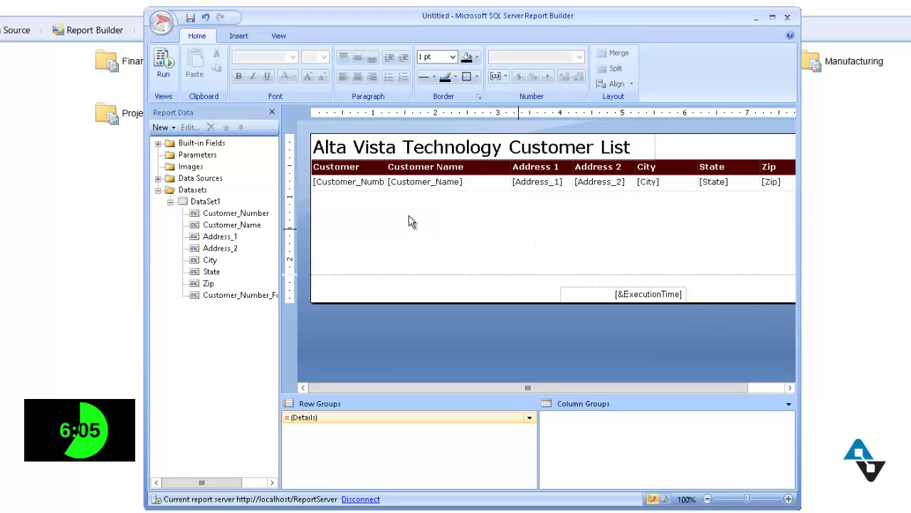
Step: Show the Properties pane and select the Customer_Number placeholder's Action property
left_click(355, 182)
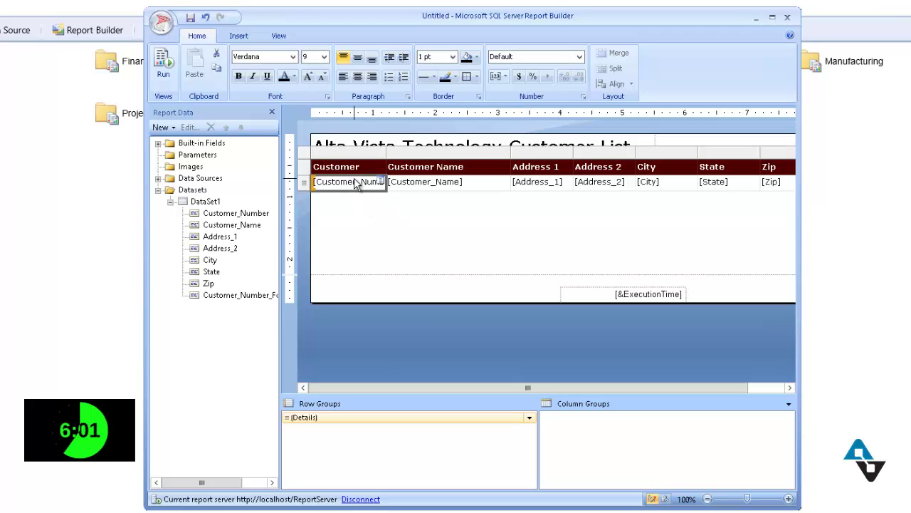
left_click(289, 41)
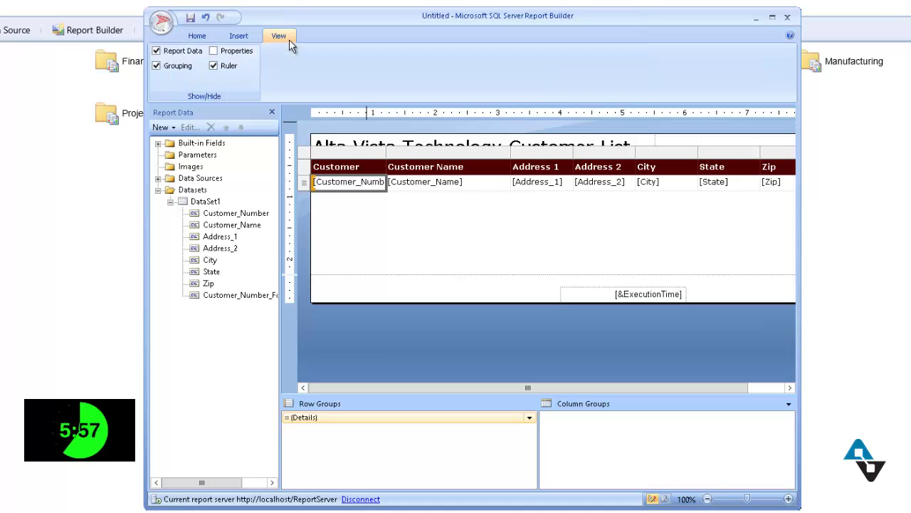
left_click(246, 52)
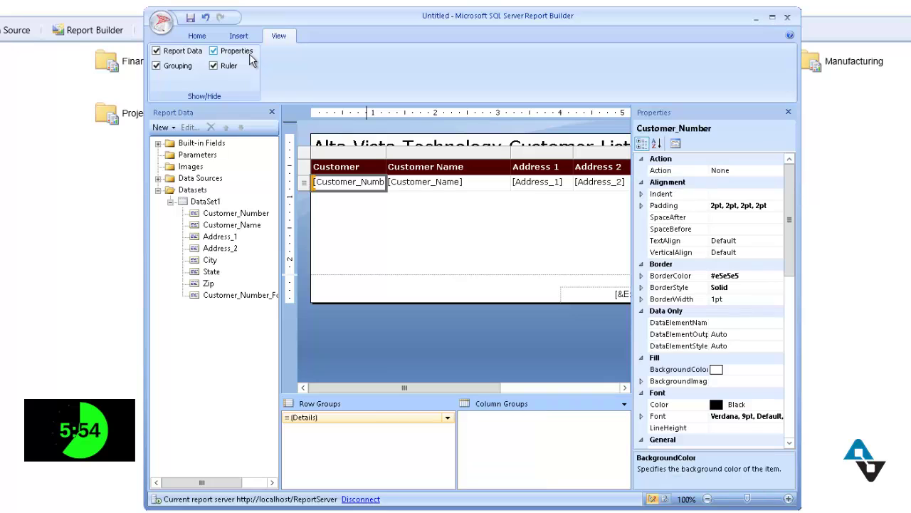
left_click(436, 231)
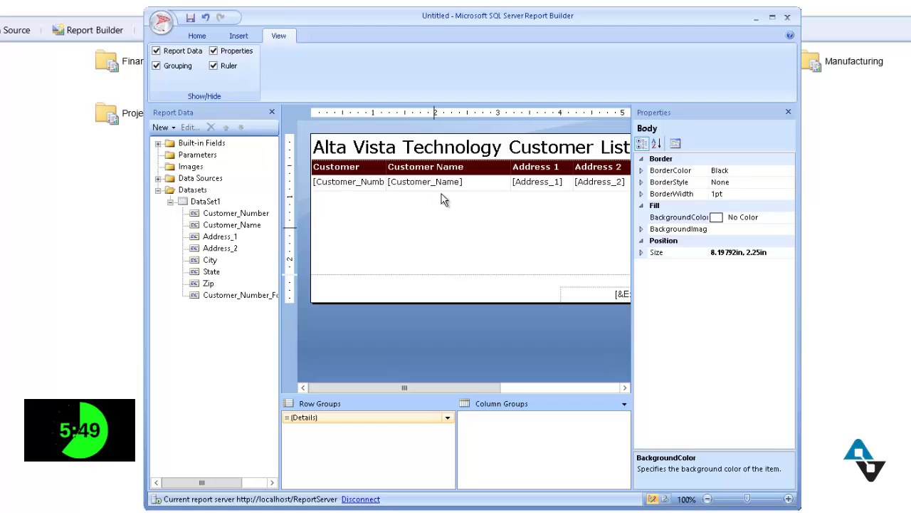
double_click(366, 184)
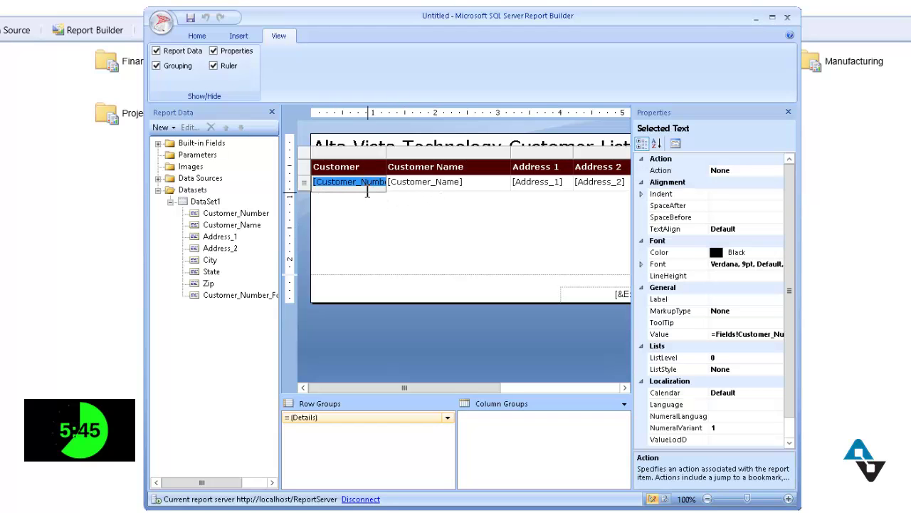
left_click(756, 171)
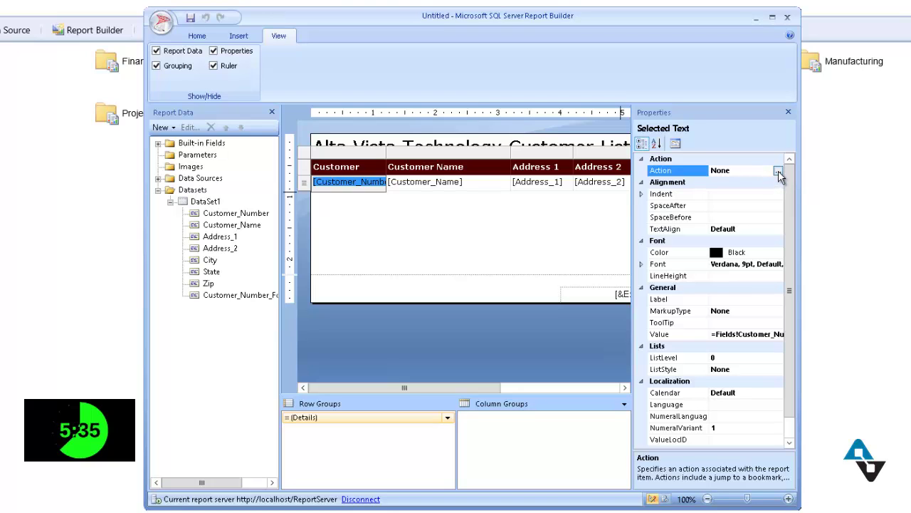
Step: Set the Customer_Number text action to Go to URL using [Customer_Number_For_Drillback]
left_click(779, 172)
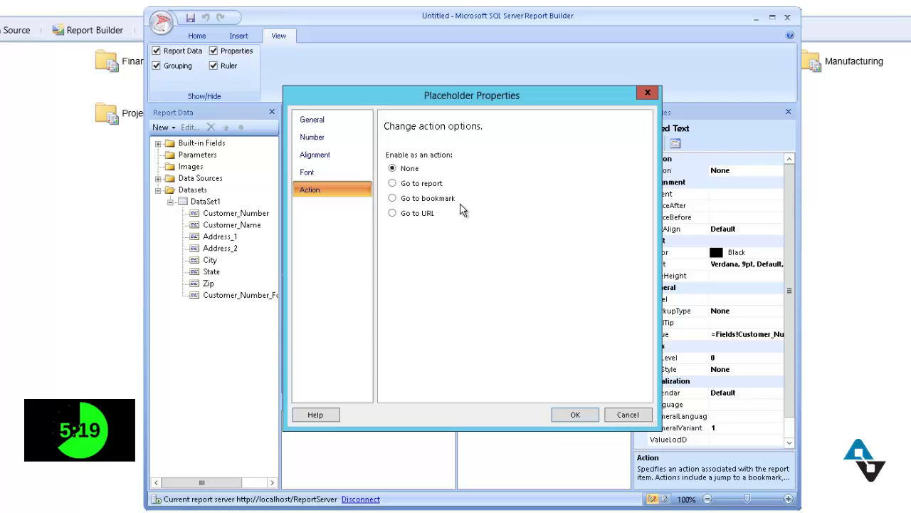
left_click(428, 217)
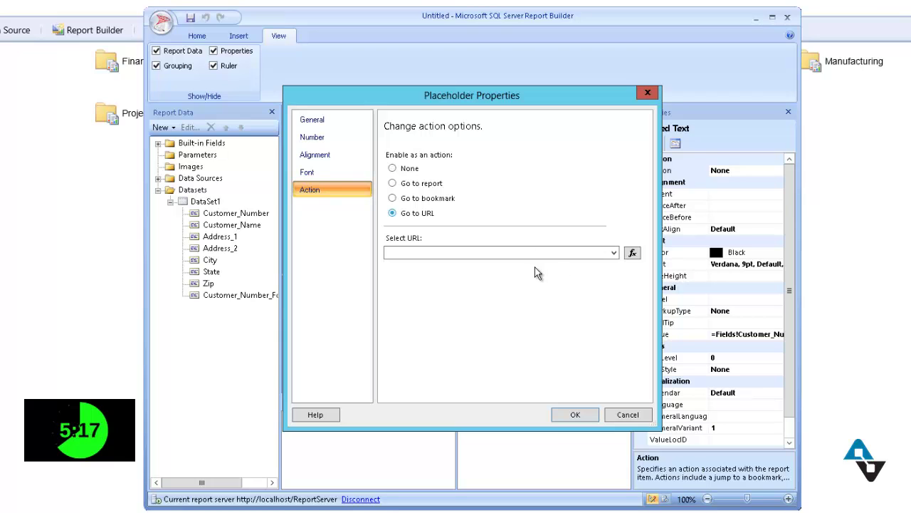
left_click(613, 253)
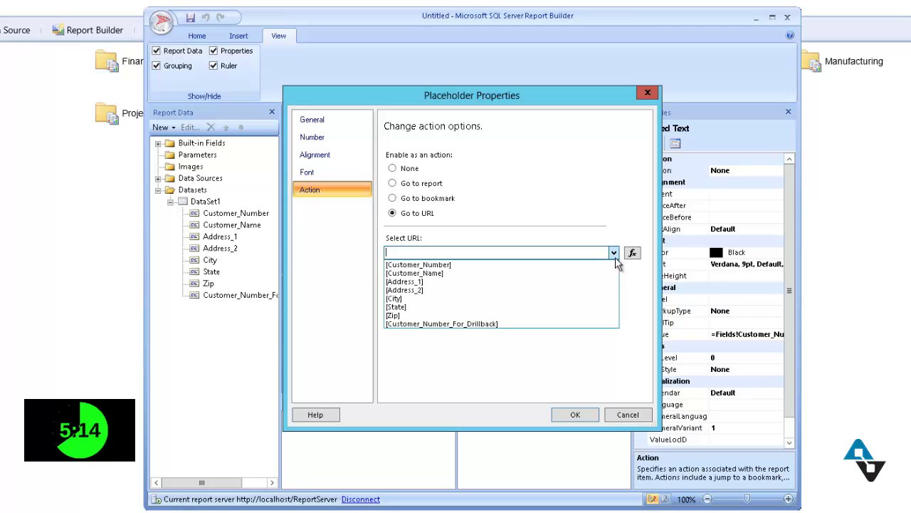
left_click(461, 325)
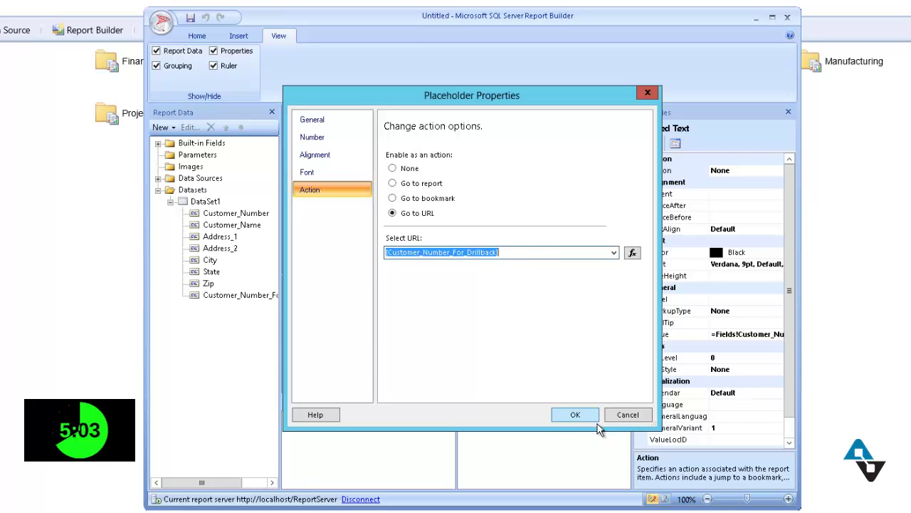
key("Return")
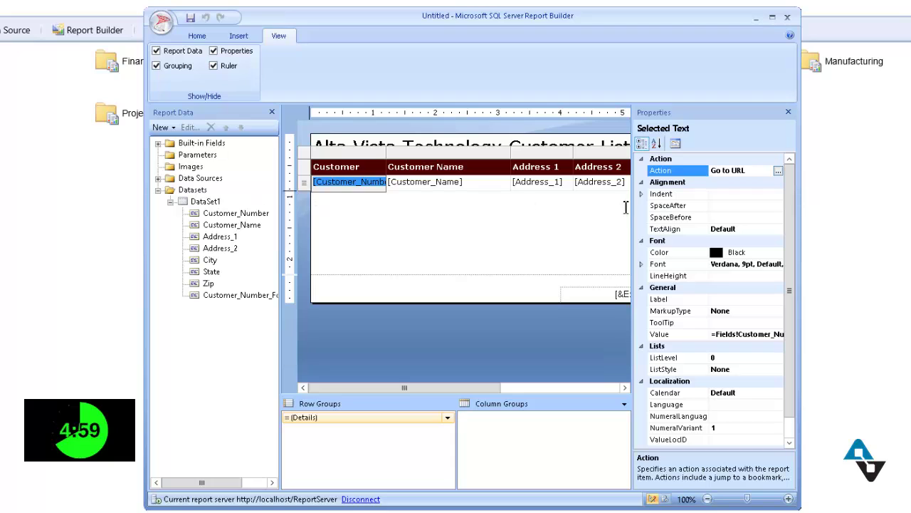
Step: Give the Customer_Number placeholder font the color Blue and the Underline effect
left_click(425, 227)
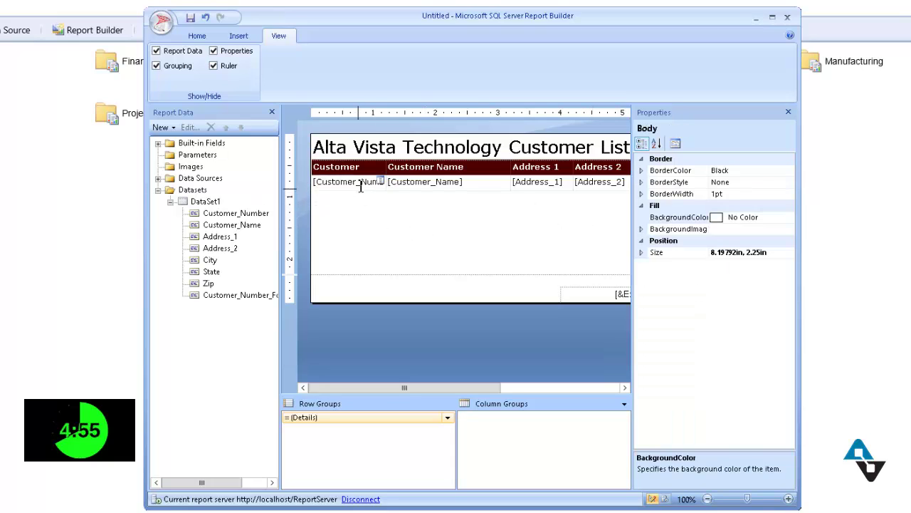
double_click(359, 182)
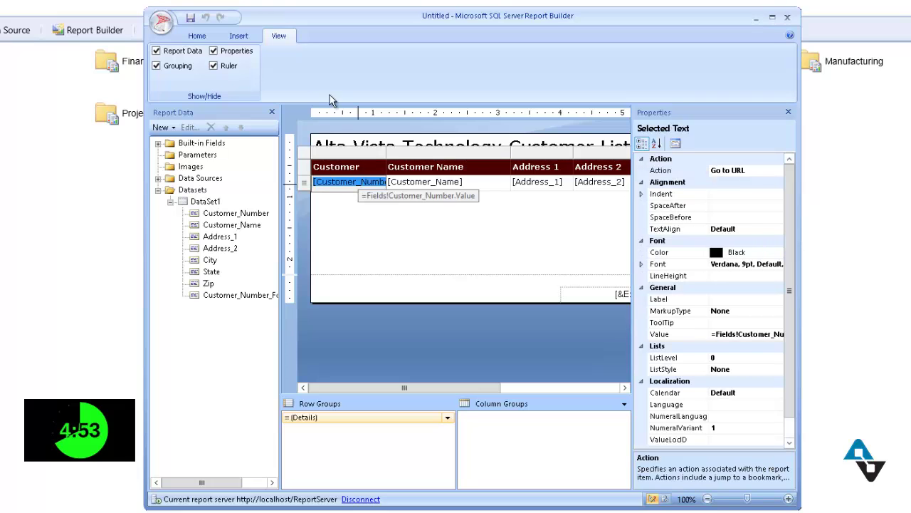
left_click(189, 37)
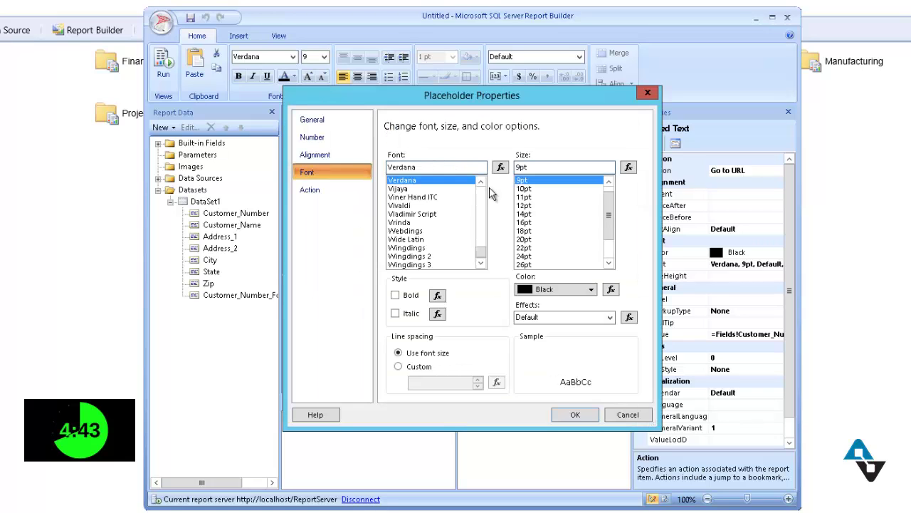
left_click(592, 290)
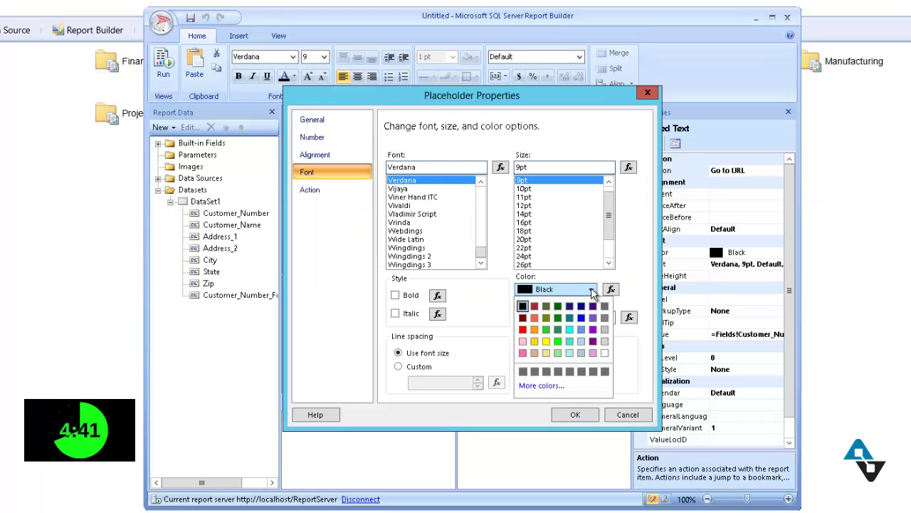
left_click(581, 319)
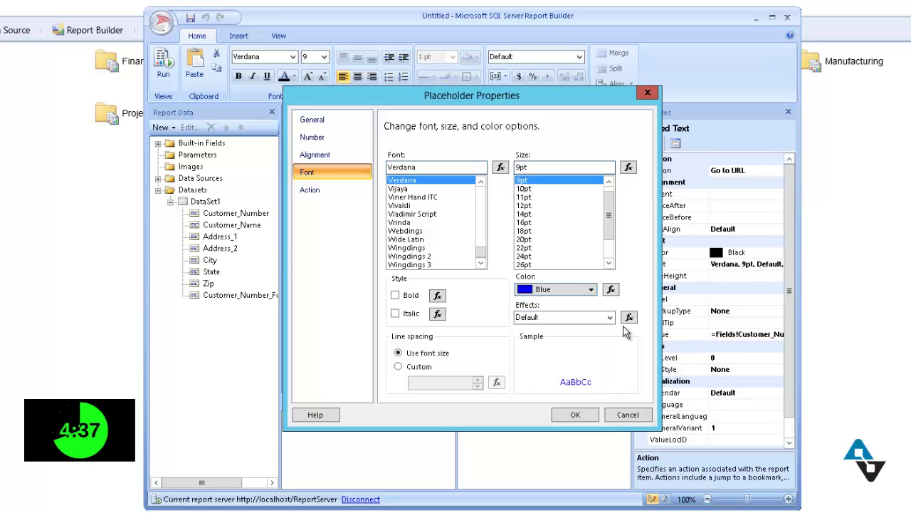
left_click(610, 318)
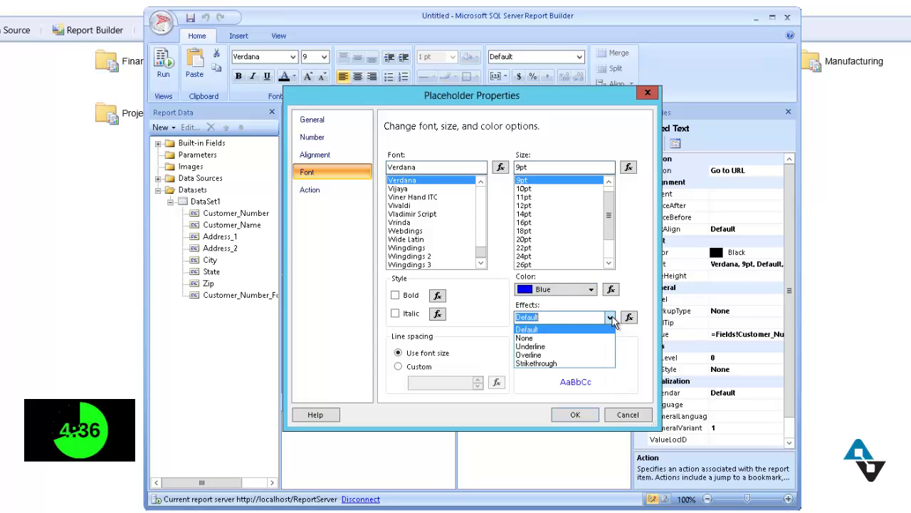
left_click(550, 346)
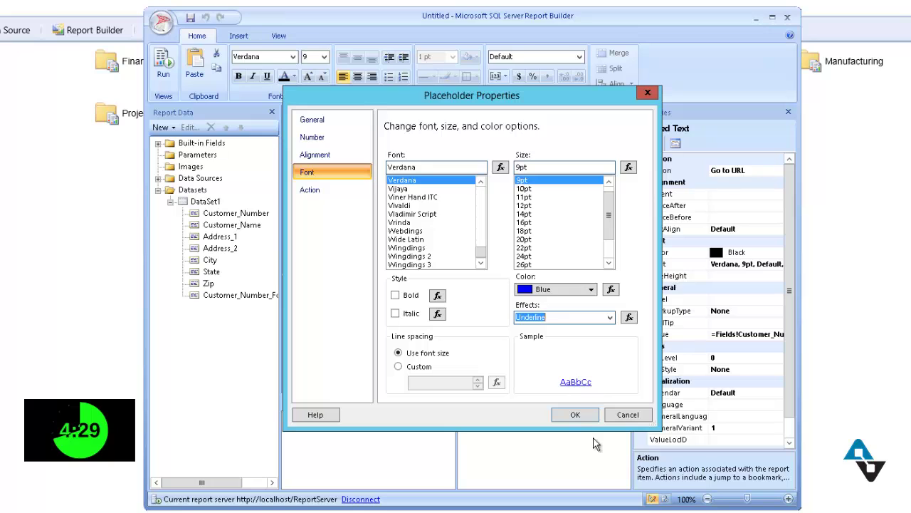
left_click(574, 420)
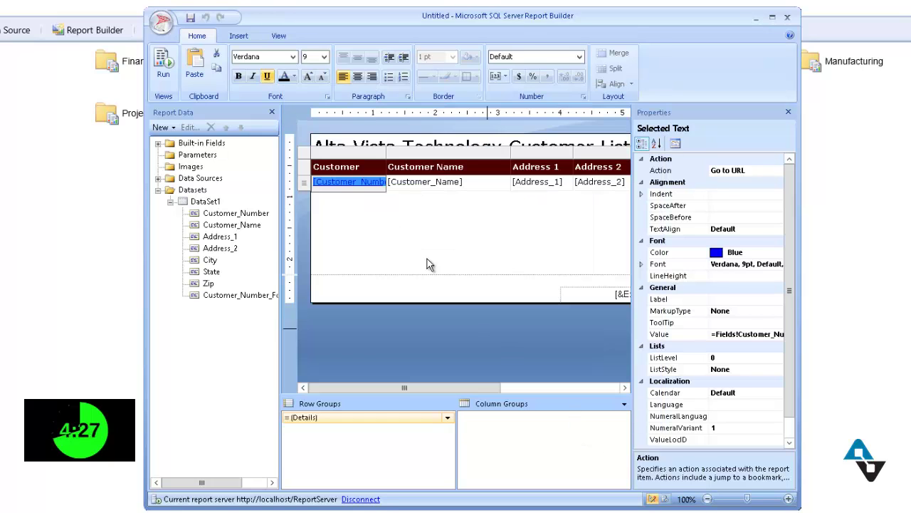
left_click(165, 71)
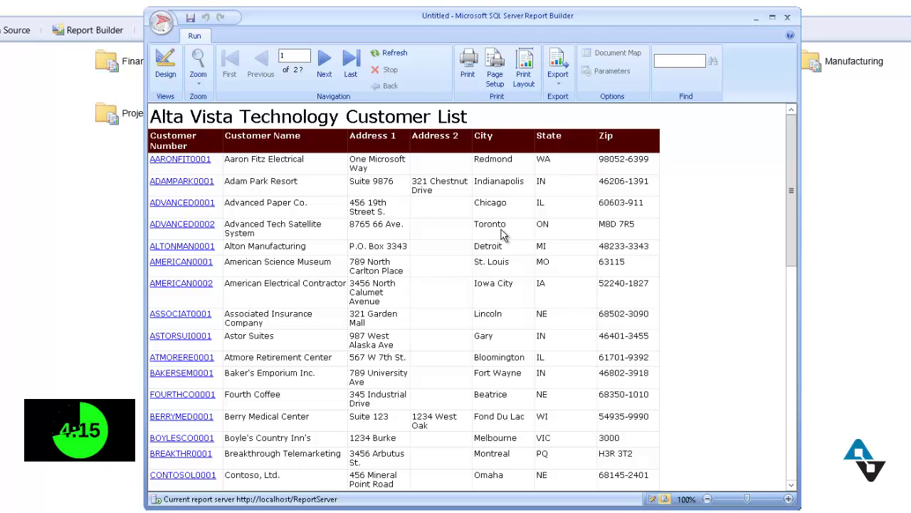
left_click(167, 75)
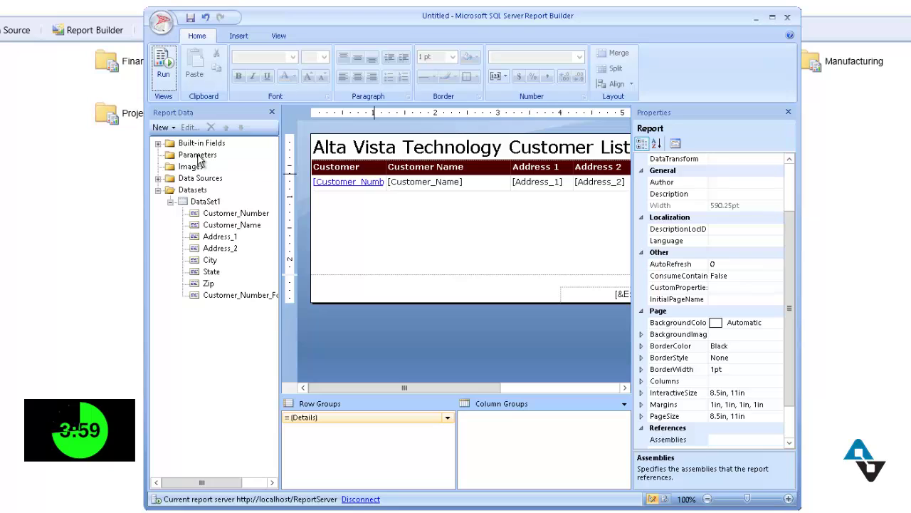
Step: Add a new report parameter from the Parameters folder
left_click(197, 156)
right_click(212, 156)
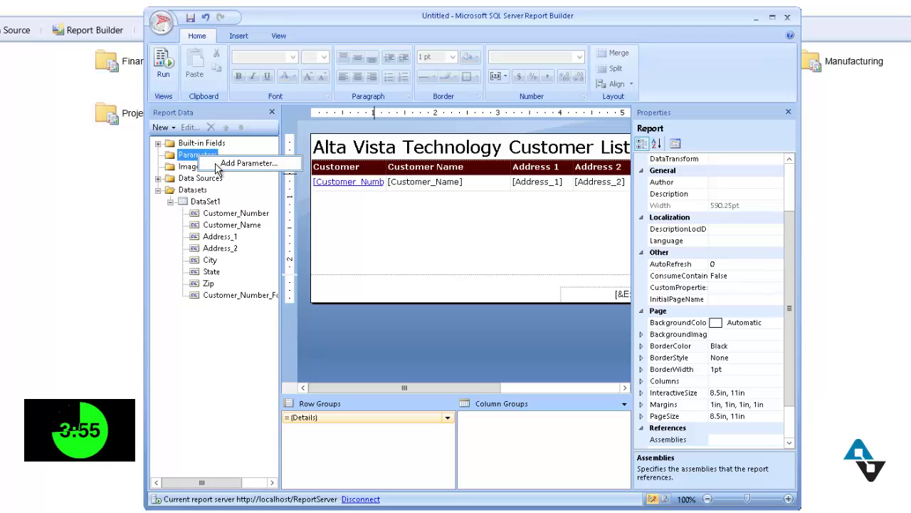
left_click(218, 164)
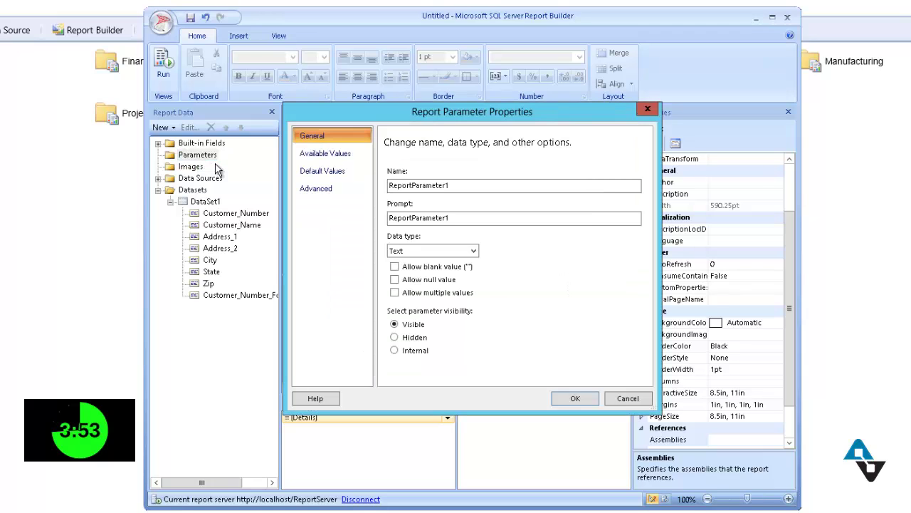
Step: Name the parameter CUST with prompt 'Customer Name' and allow multiple values
double_click(454, 187)
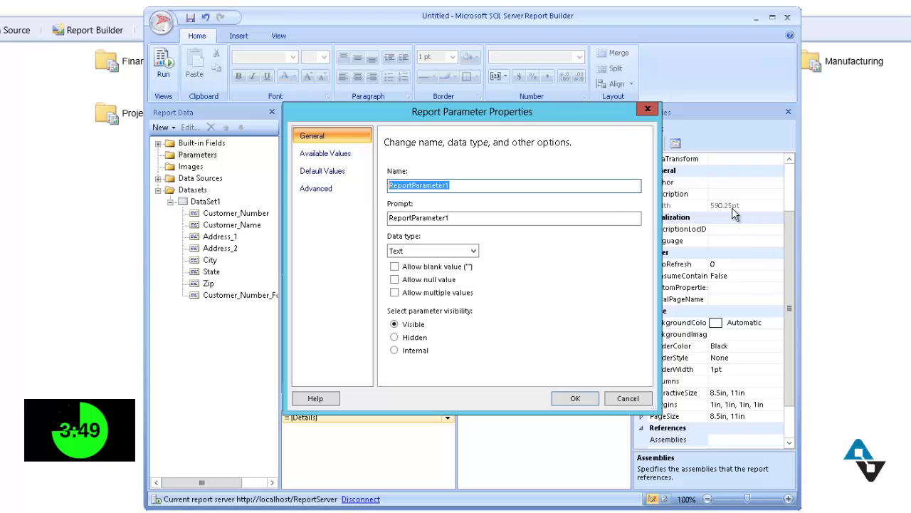
type("CUST")
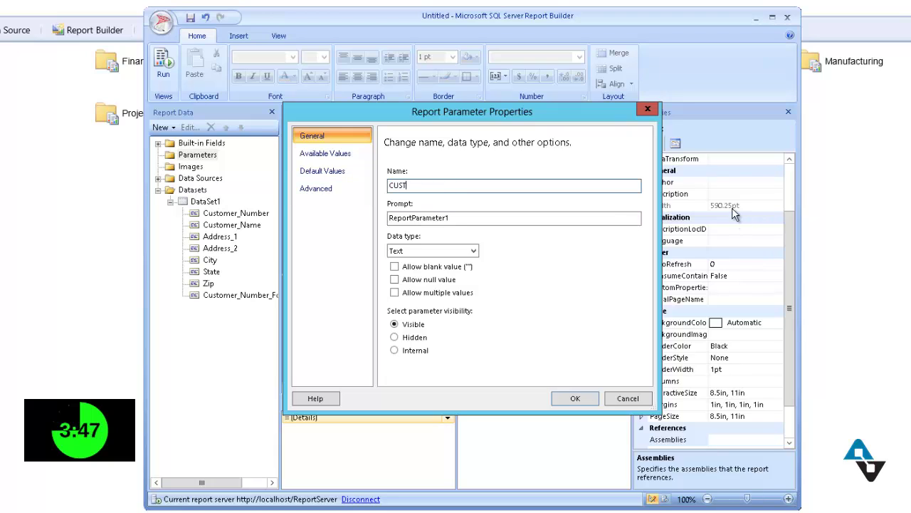
key("Tab")
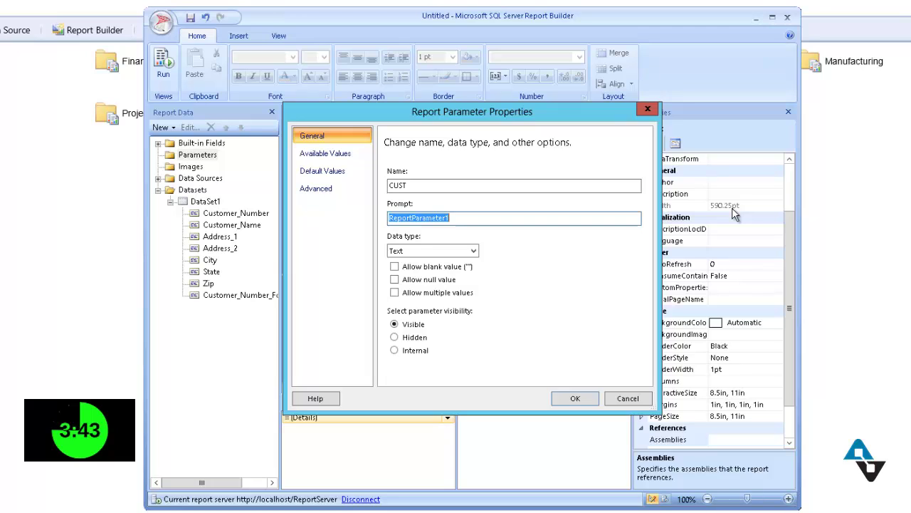
type("cU")
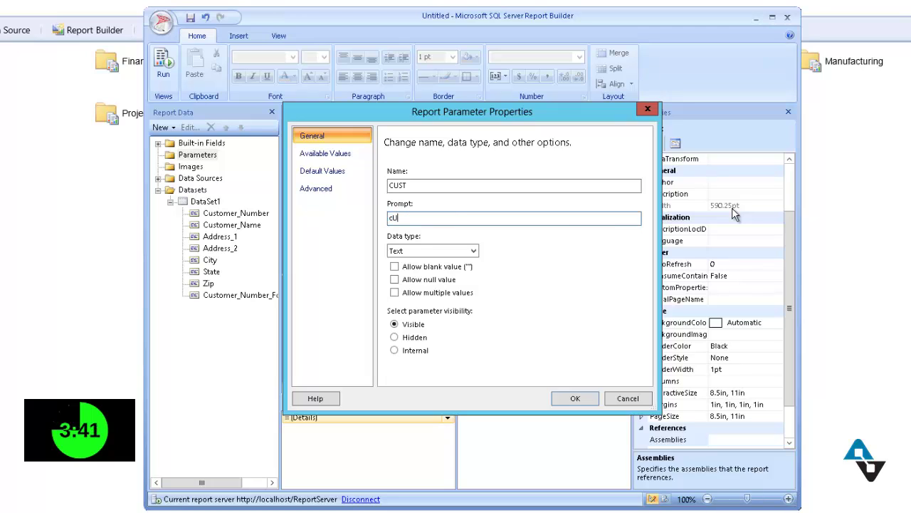
type("Customer Name")
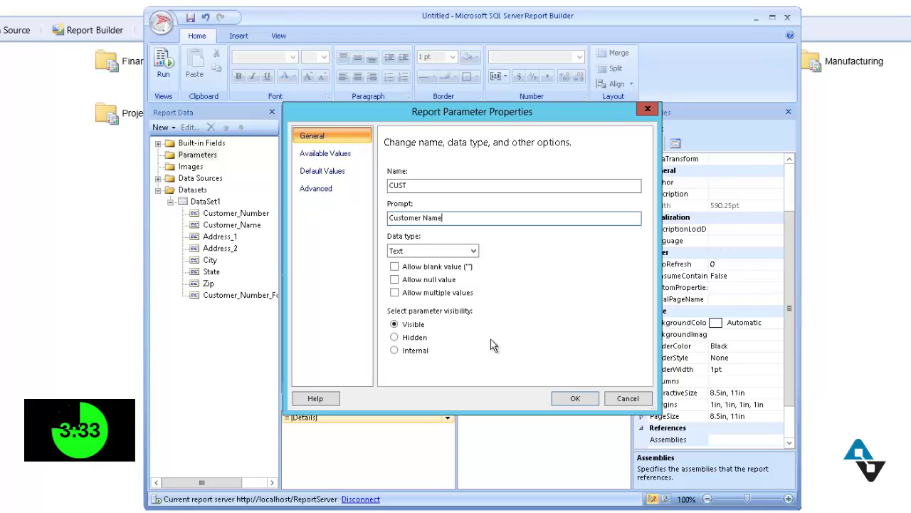
left_click(395, 293)
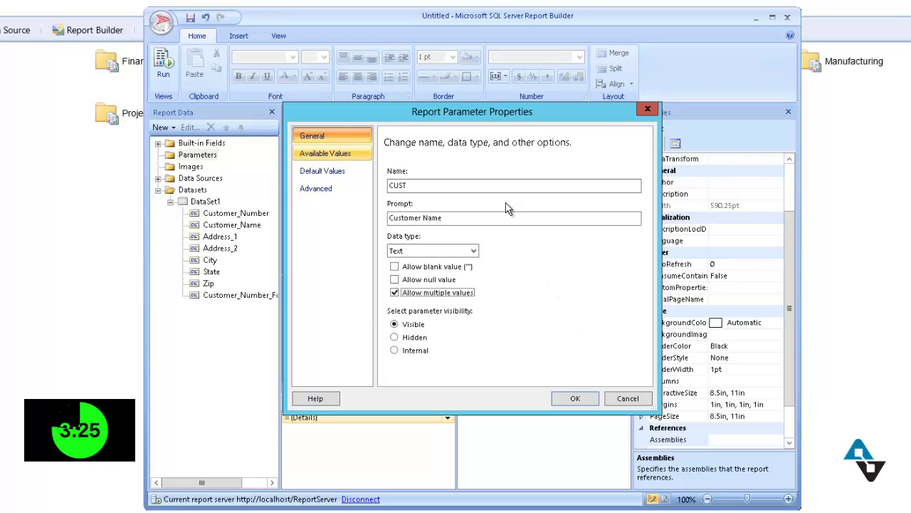
left_click(325, 154)
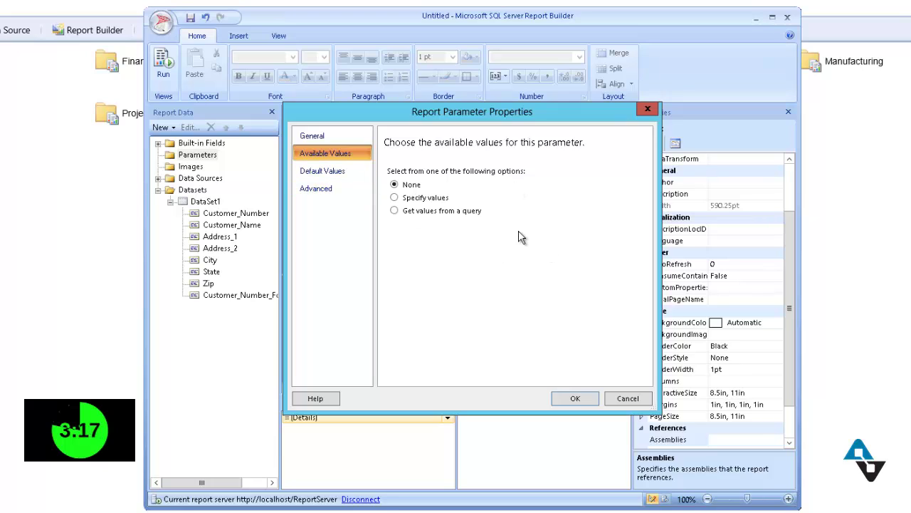
Step: Source CUST values from DataSet1: Customer_Number as value, Customer_Name as label, then save
left_click(411, 212)
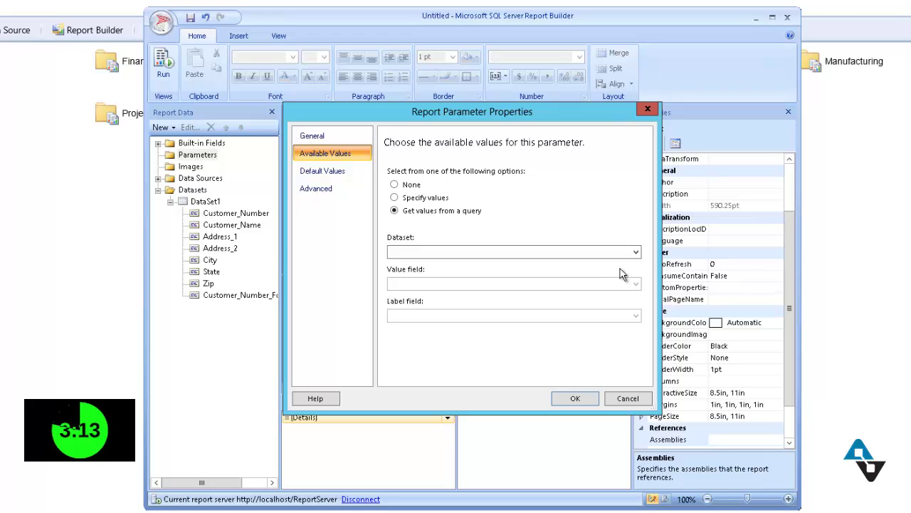
left_click(636, 253)
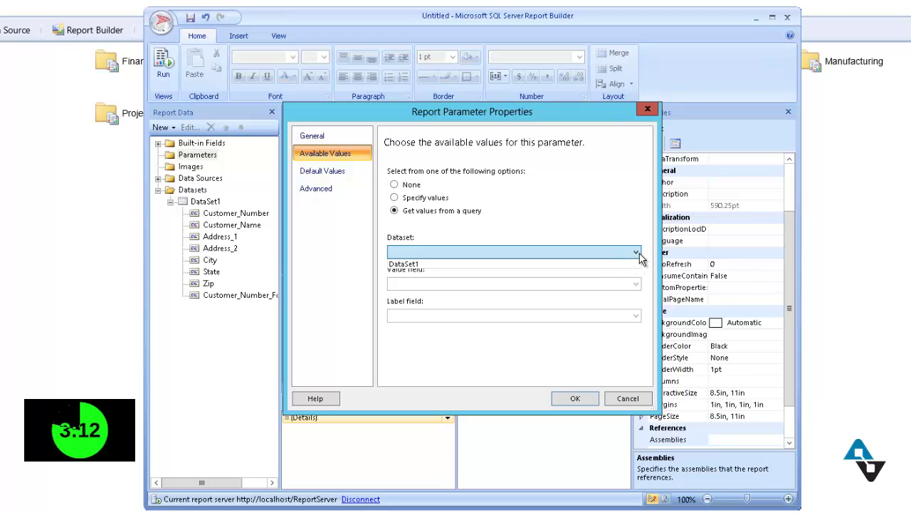
left_click(460, 265)
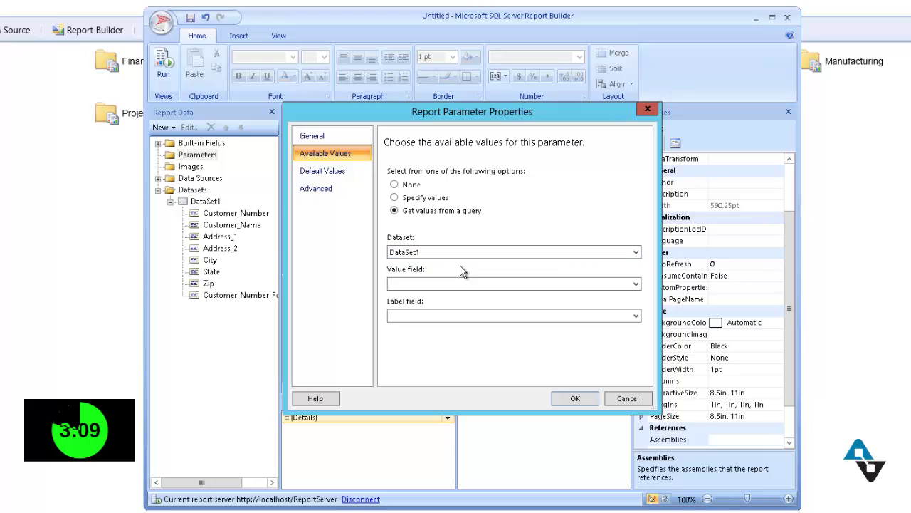
left_click(420, 283)
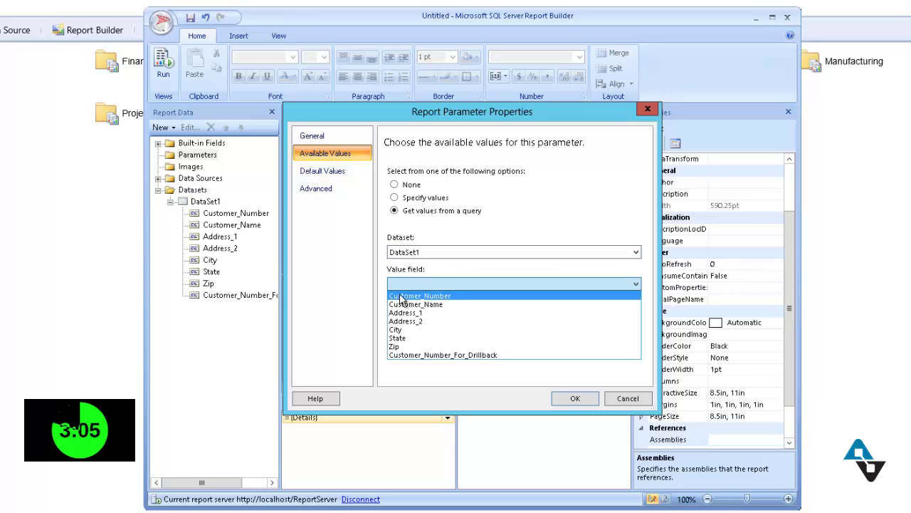
left_click(404, 297)
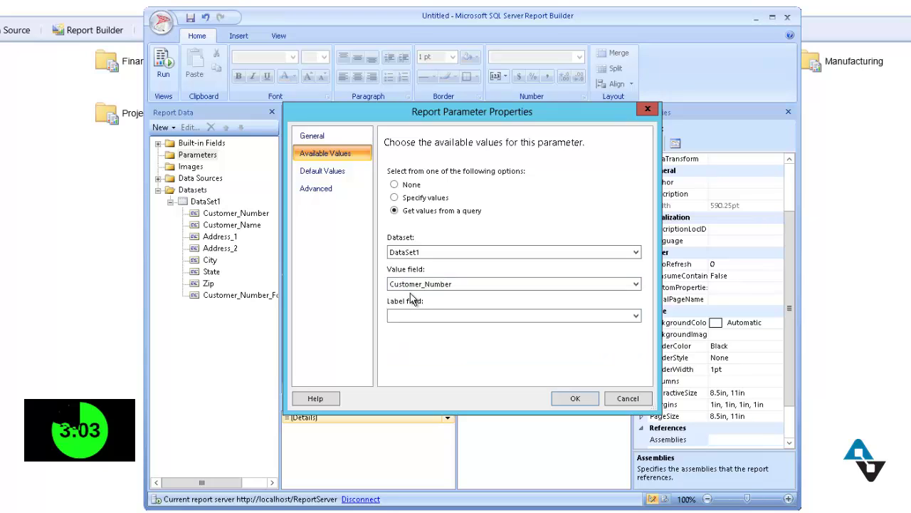
left_click(404, 319)
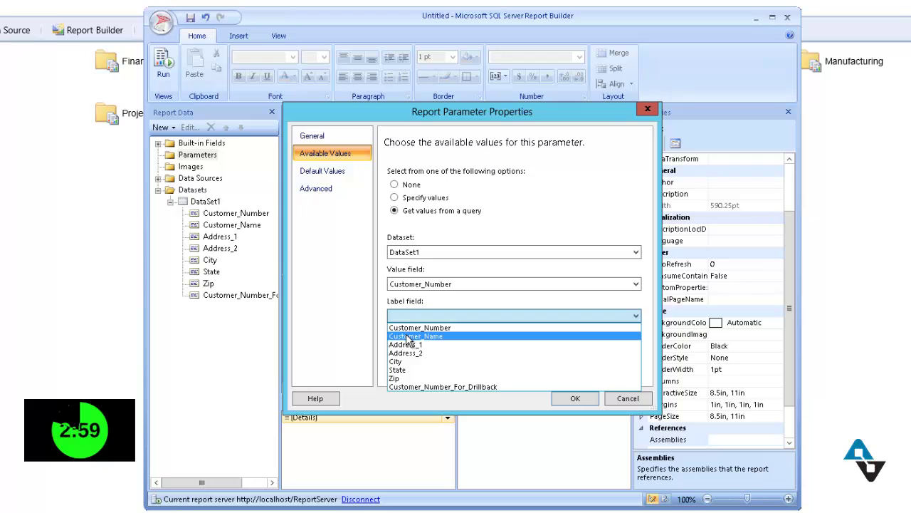
left_click(407, 337)
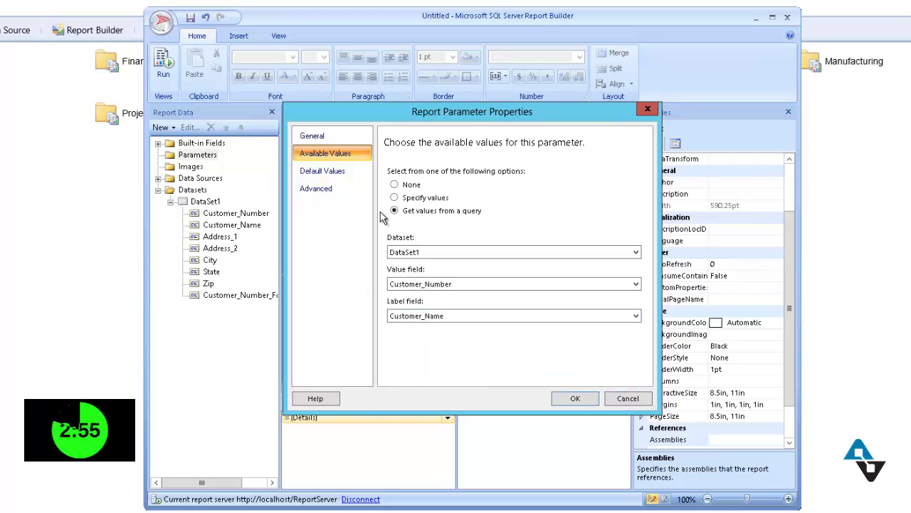
left_click(336, 172)
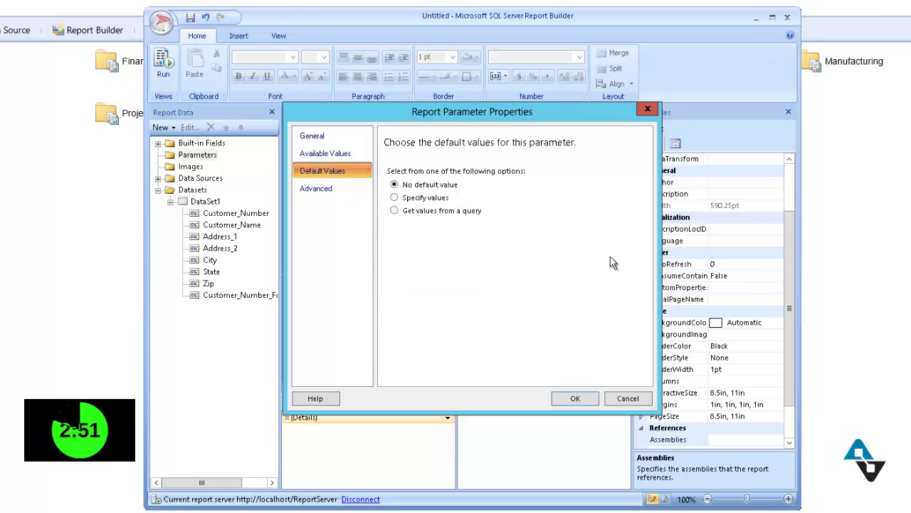
left_click(578, 399)
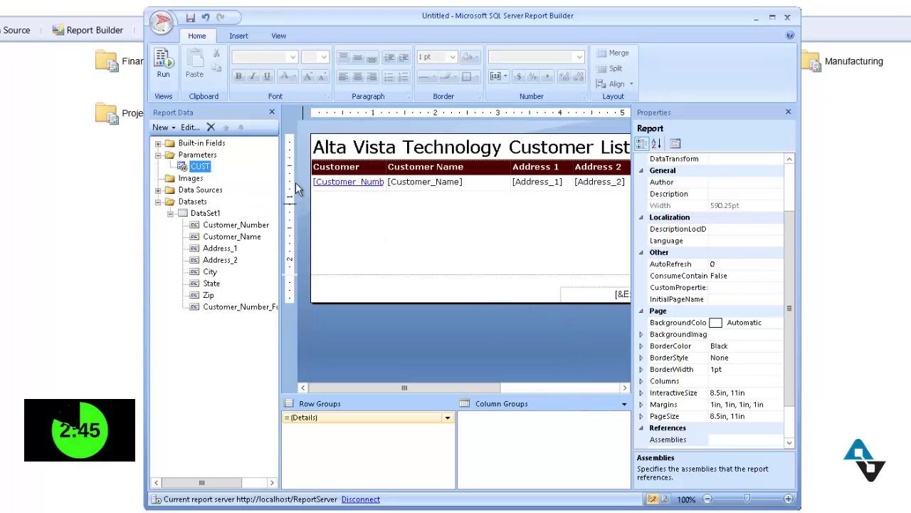
left_click(360, 215)
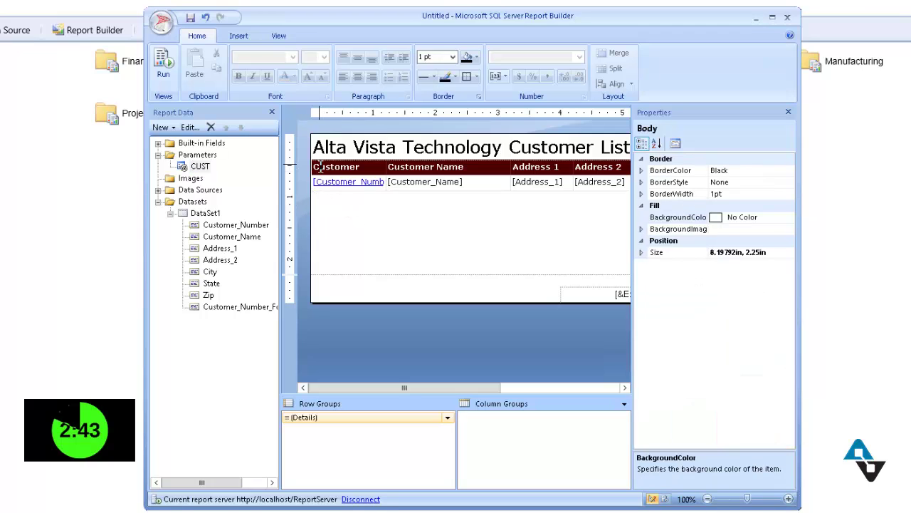
left_click(351, 167)
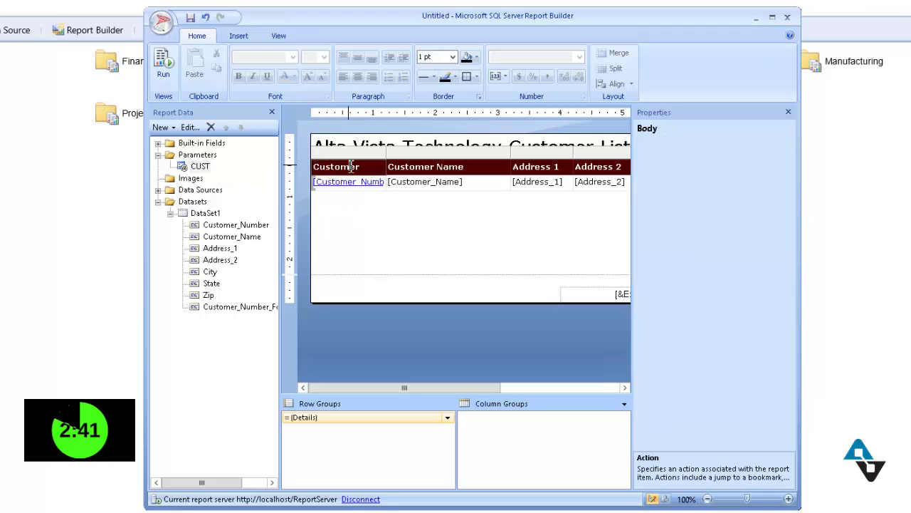
left_click(351, 167)
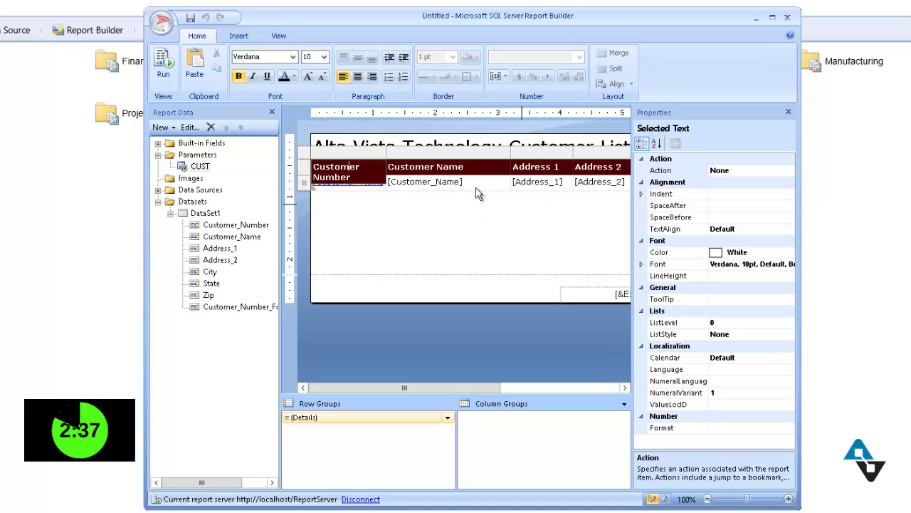
Step: In Tablix Properties, add a filter on [Customer_Number] with the In operator
right_click(309, 154)
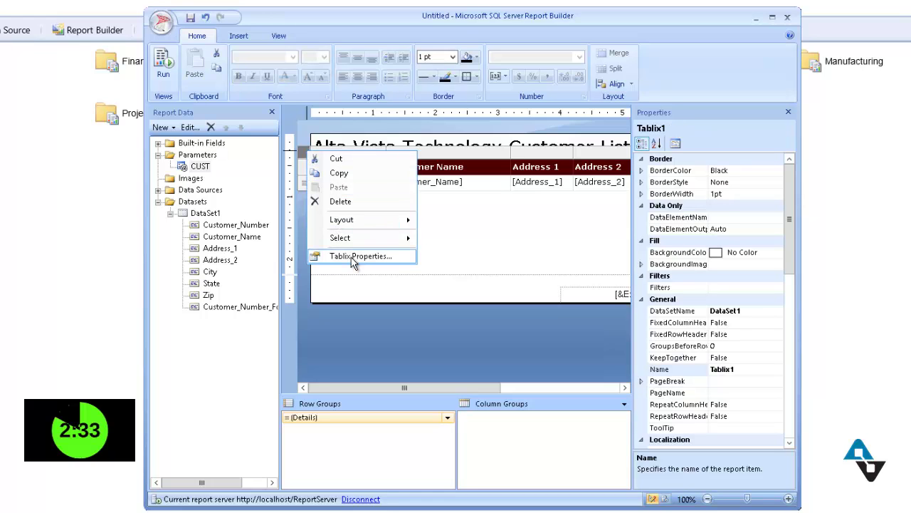
left_click(353, 259)
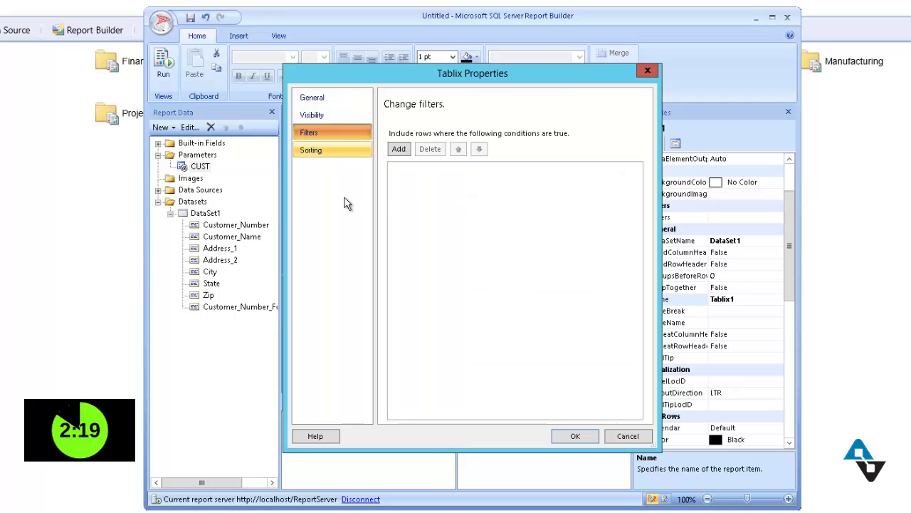
left_click(398, 151)
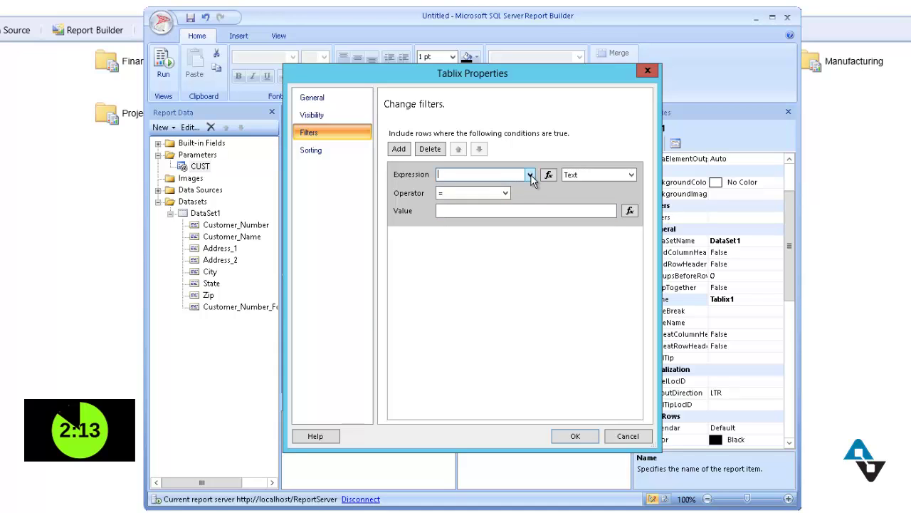
left_click(529, 176)
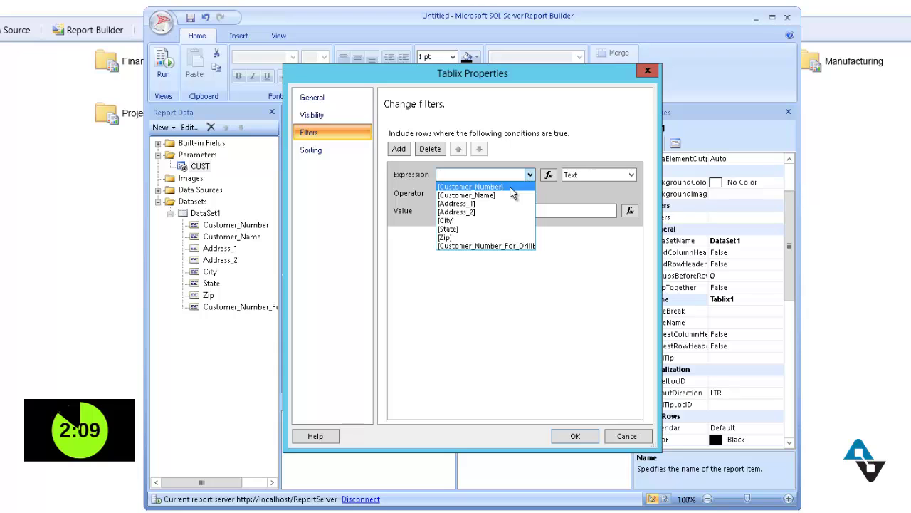
left_click(510, 187)
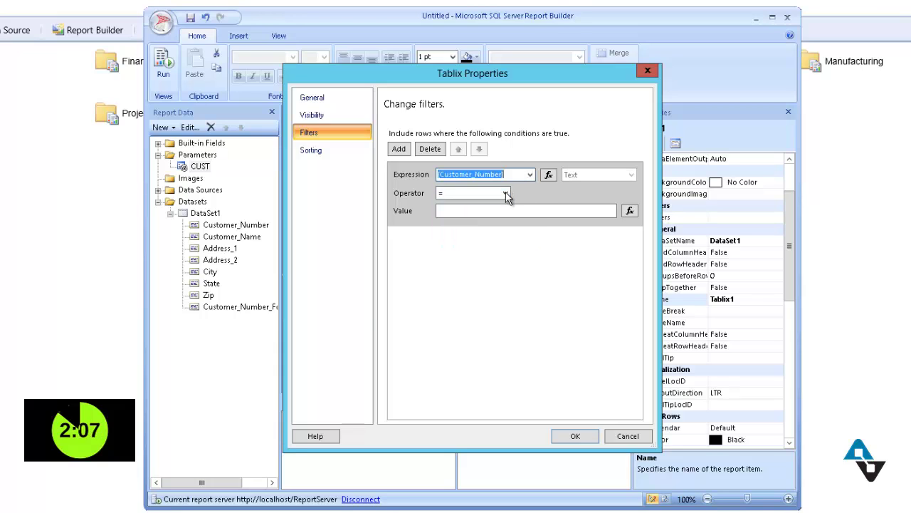
left_click(505, 193)
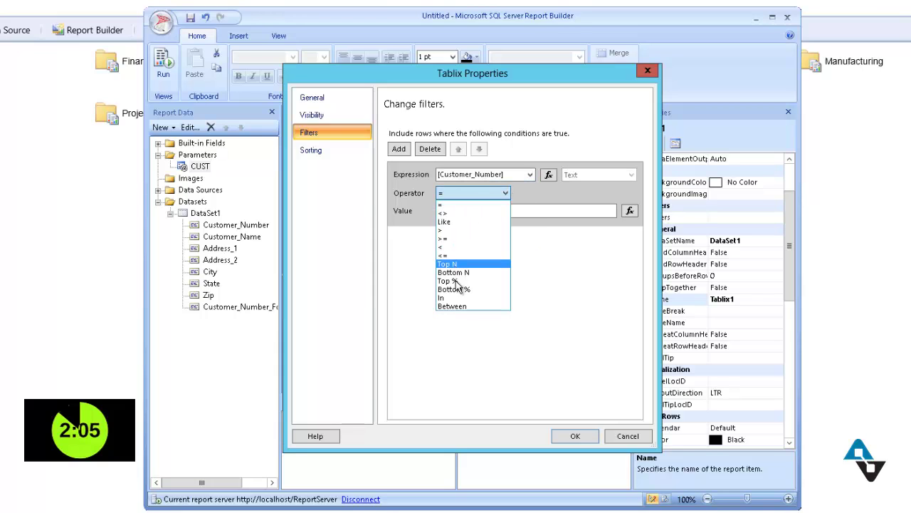
left_click(455, 300)
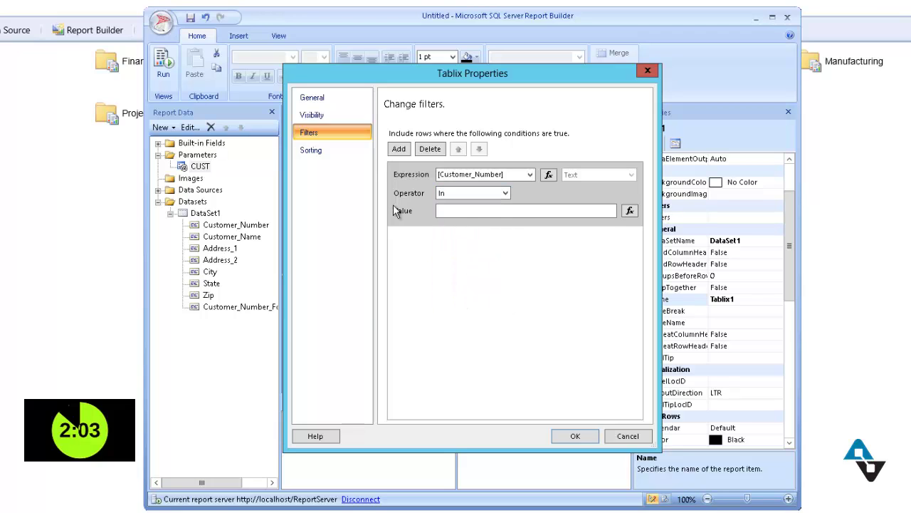
left_click(520, 212)
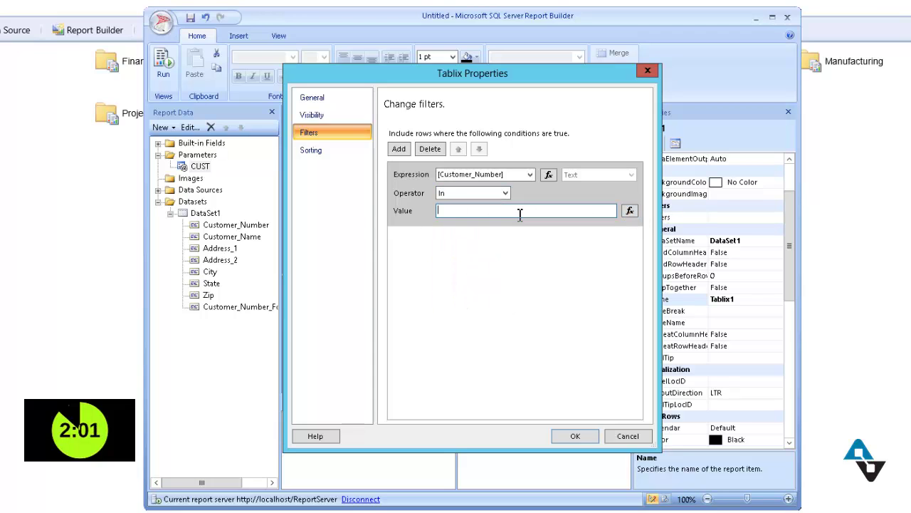
Step: Set the table filter value to =Parameters!CUST.Value, without the (0) index, so every chosen customer applies
left_click(630, 211)
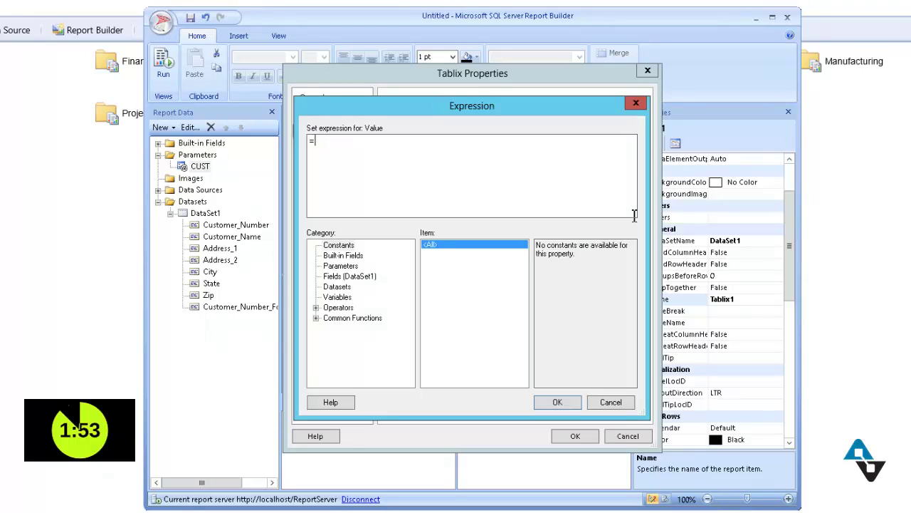
left_click(342, 266)
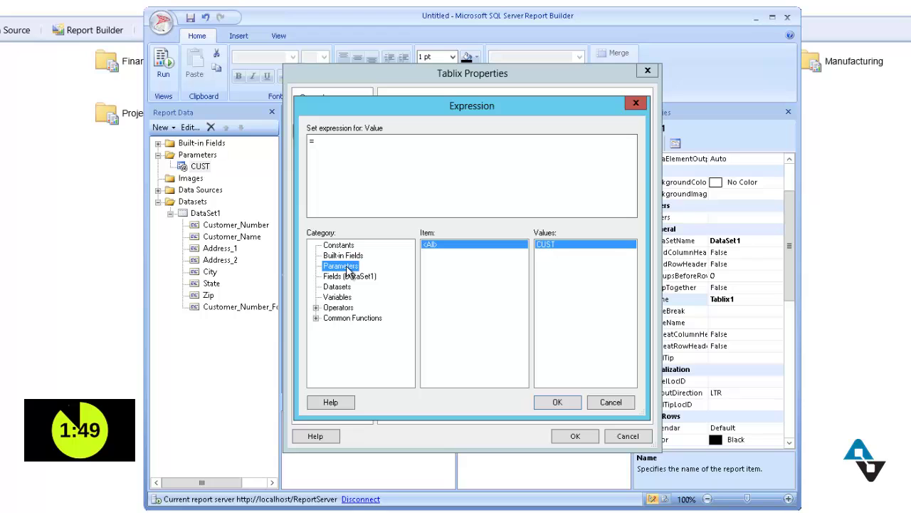
double_click(552, 245)
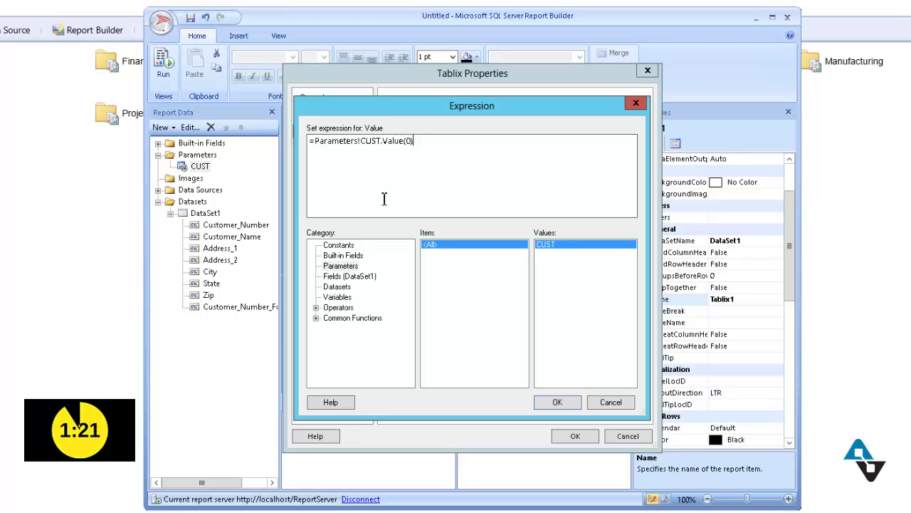
key("BackSpace")
key("BackSpace")
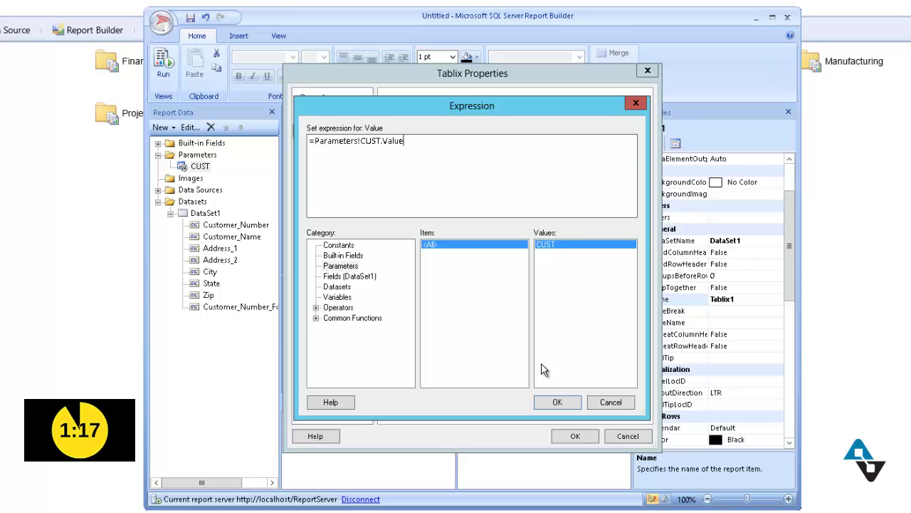
left_click(554, 402)
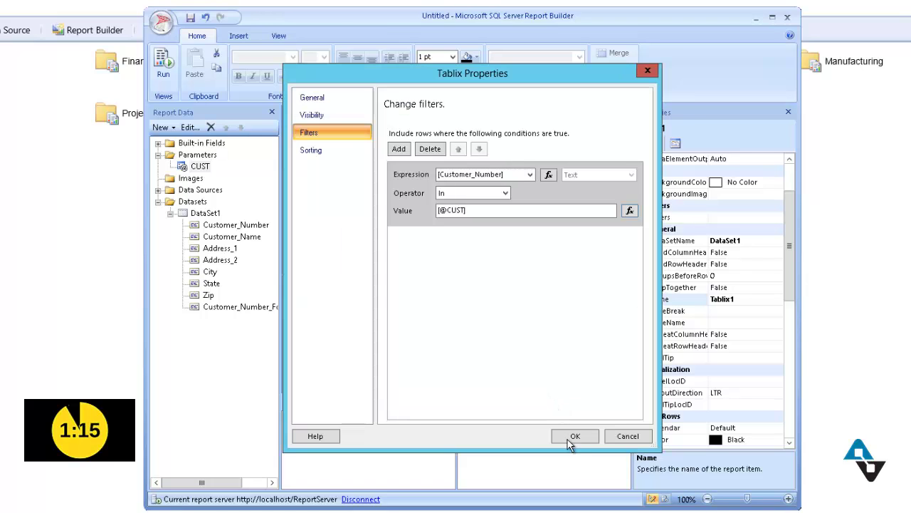
left_click(569, 437)
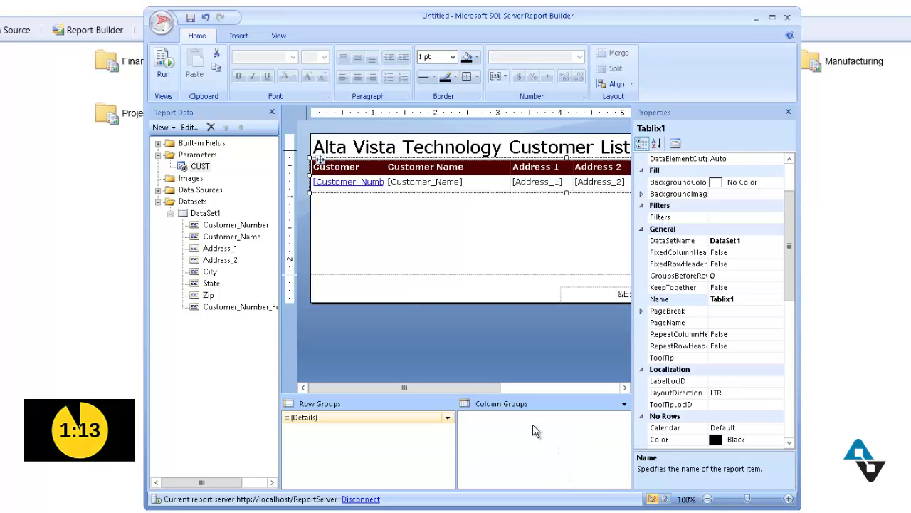
left_click(163, 68)
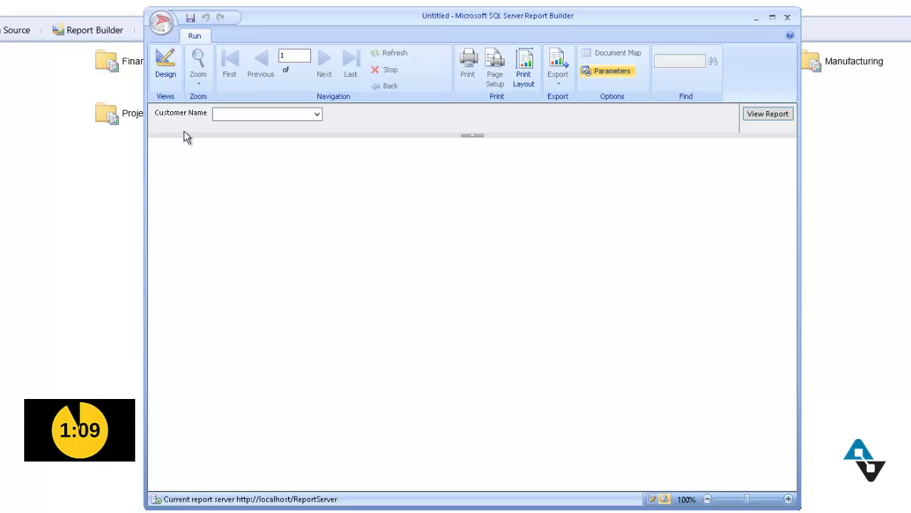
left_click(317, 115)
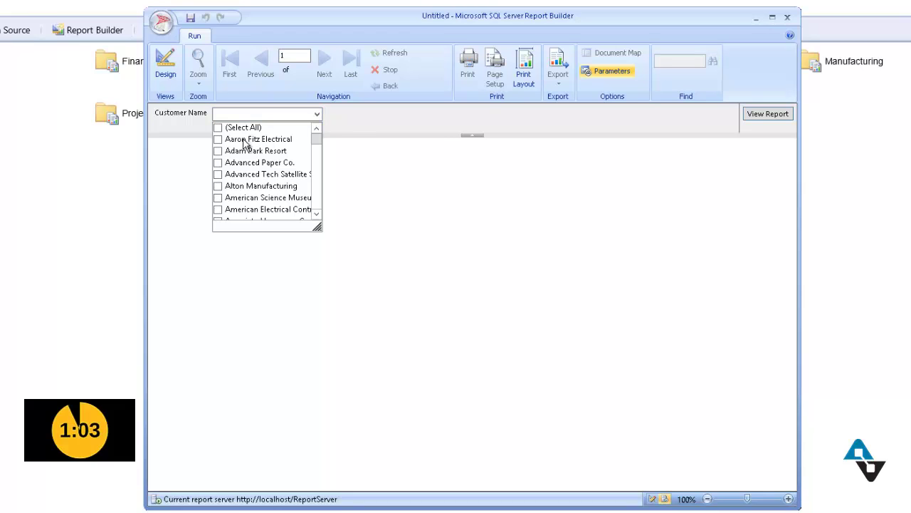
left_click(218, 141)
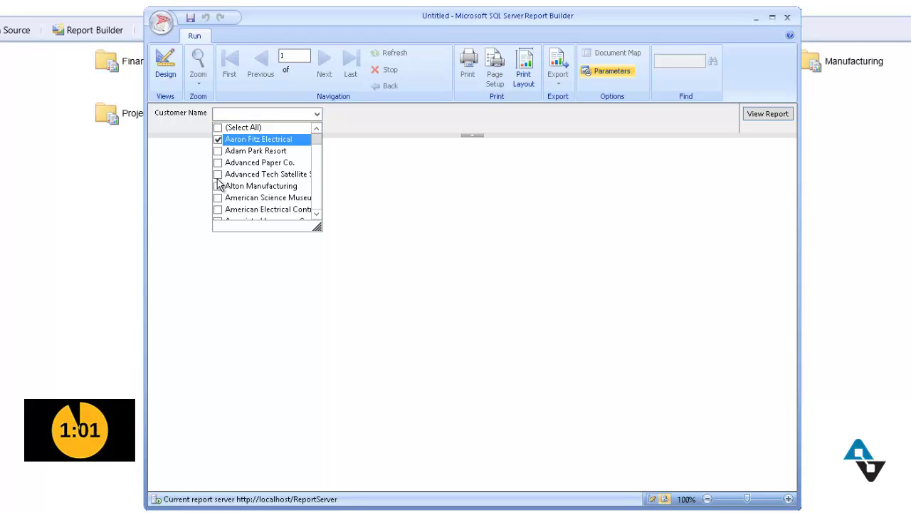
left_click(221, 186)
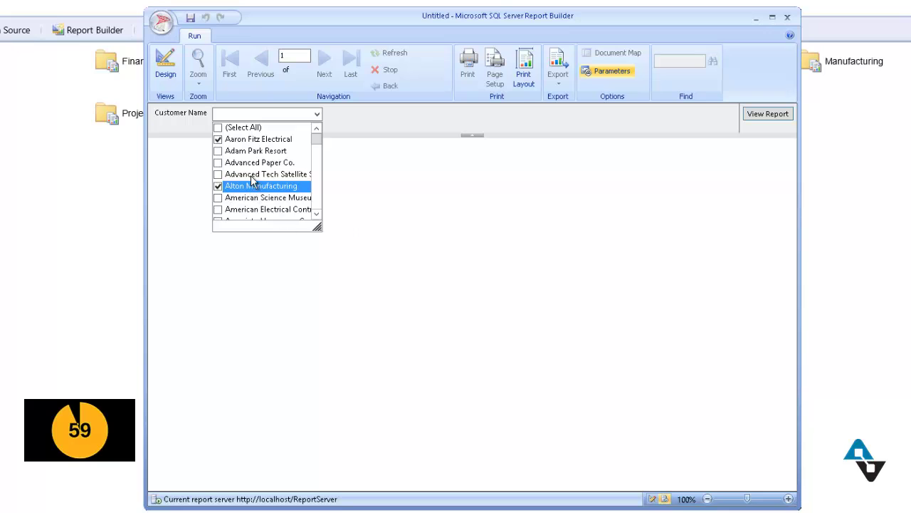
left_click(783, 117)
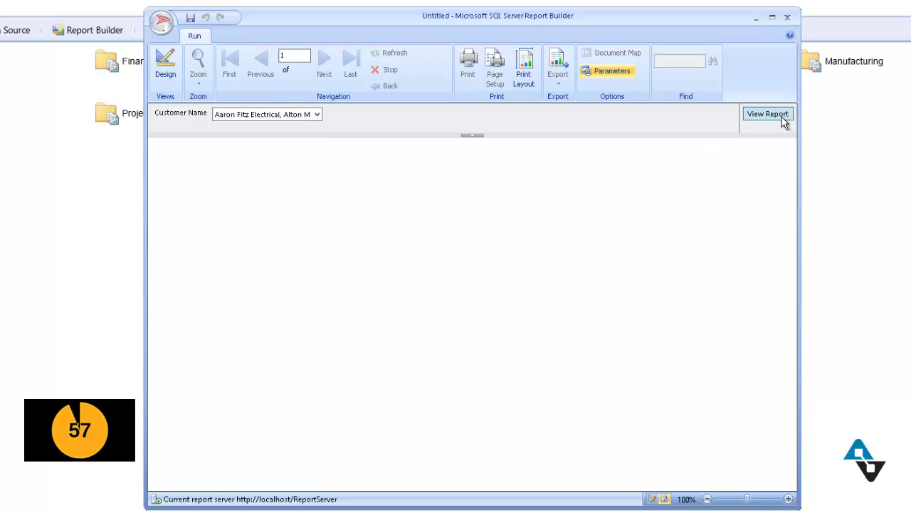
left_click(781, 116)
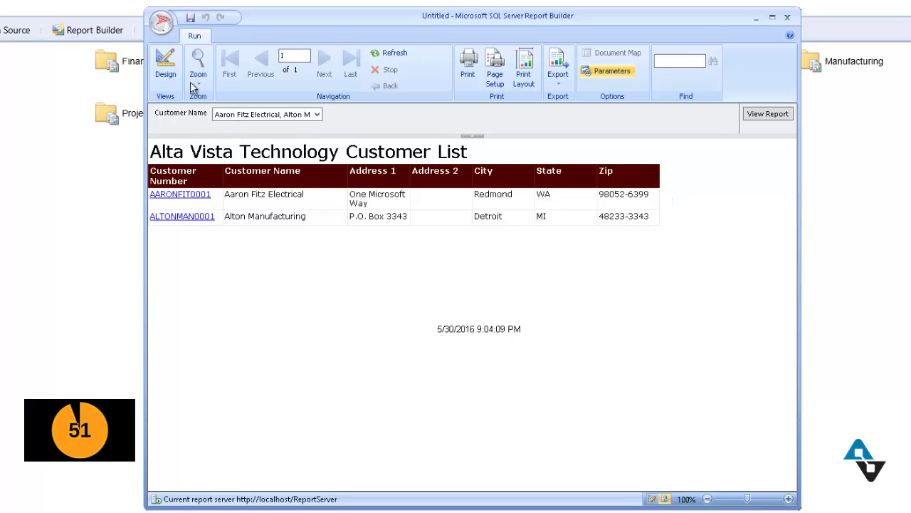
left_click(166, 68)
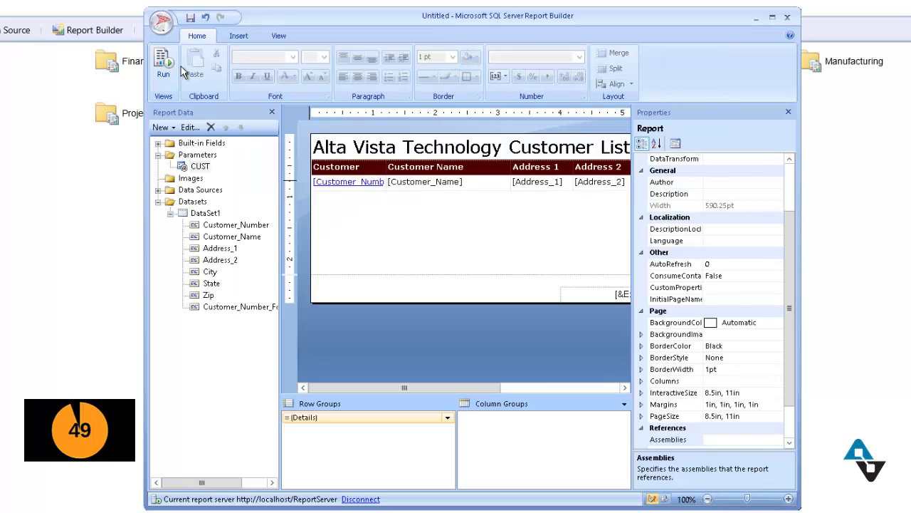
Step: Save the report as 'Alta Vista Customers' in DYN16DEMO > T16DM > Sales on the report server
left_click(166, 26)
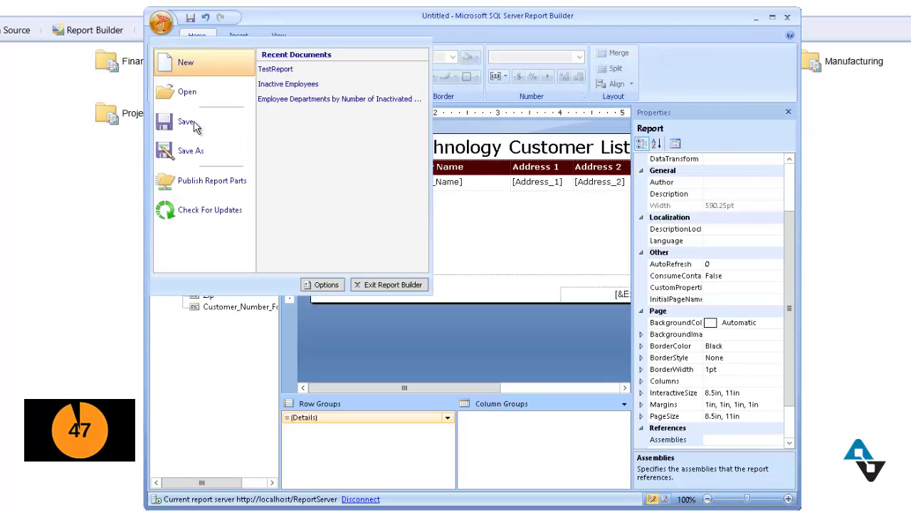
left_click(195, 153)
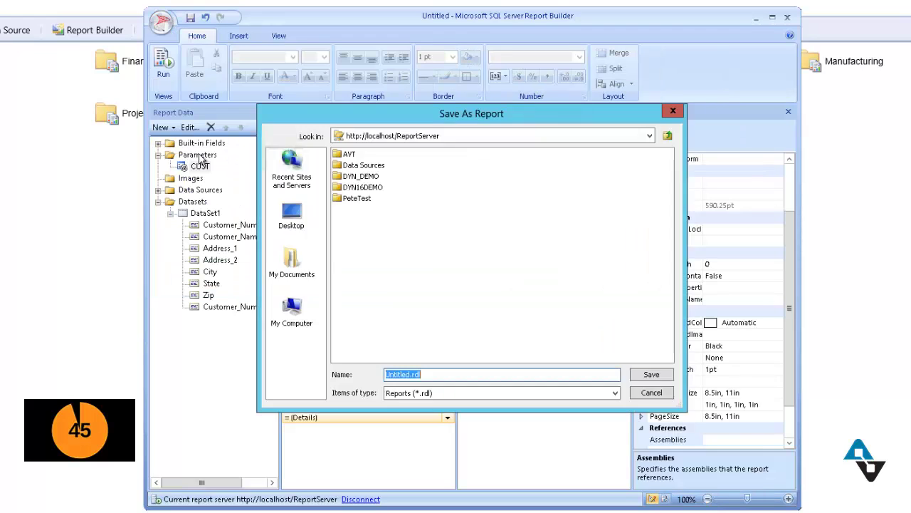
double_click(373, 187)
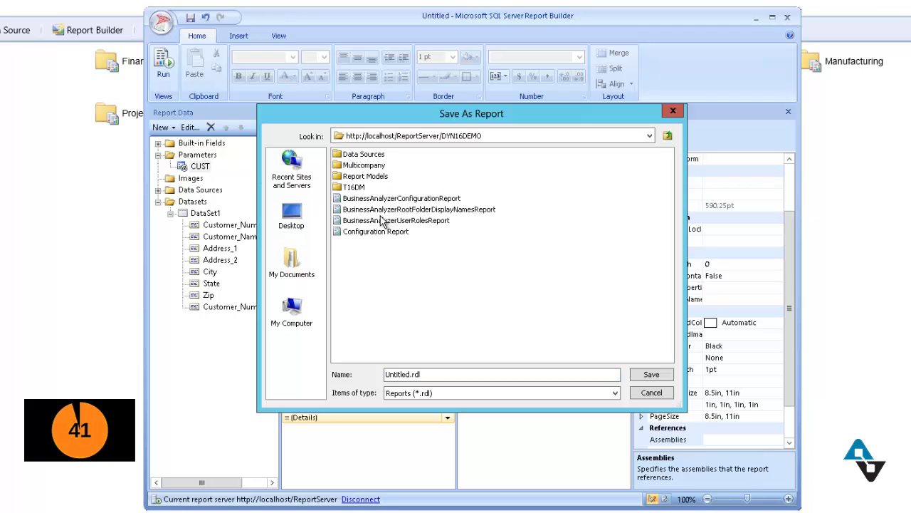
double_click(356, 187)
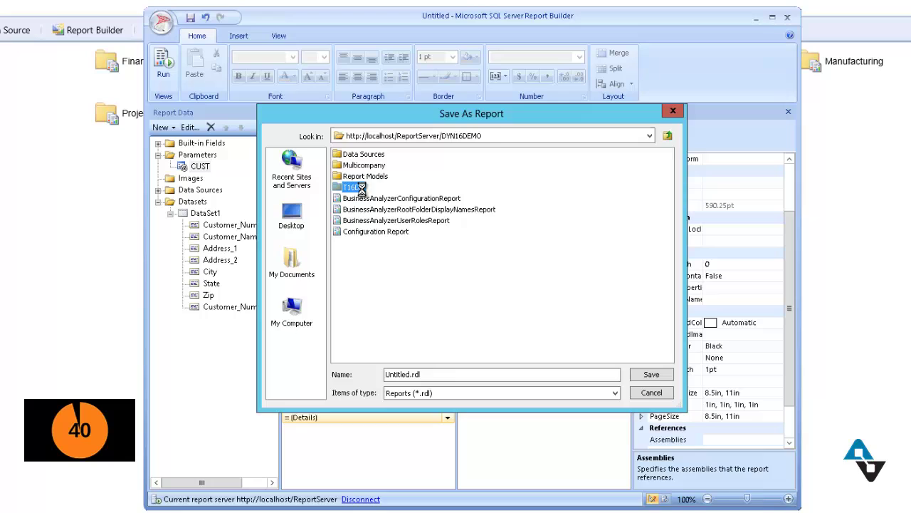
left_click(450, 374)
key("ctrl+a")
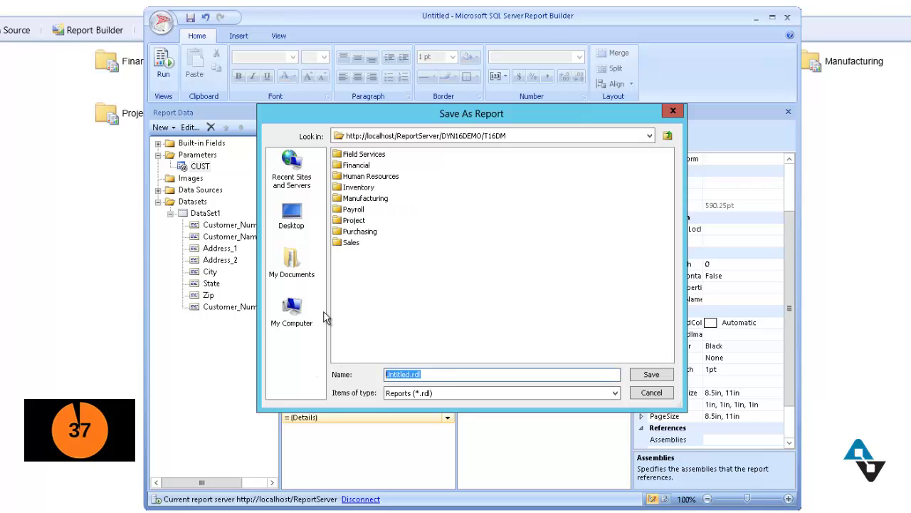
type("Alta Vista C")
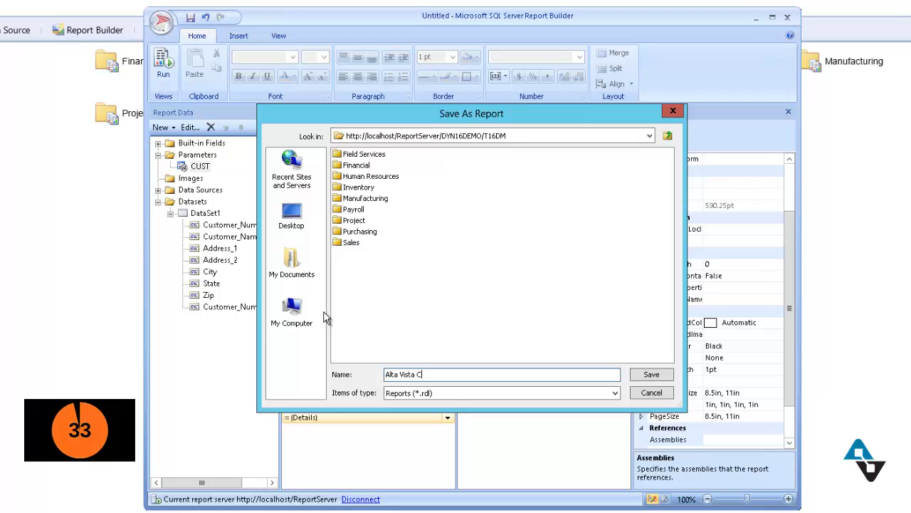
type("ustomers")
double_click(351, 243)
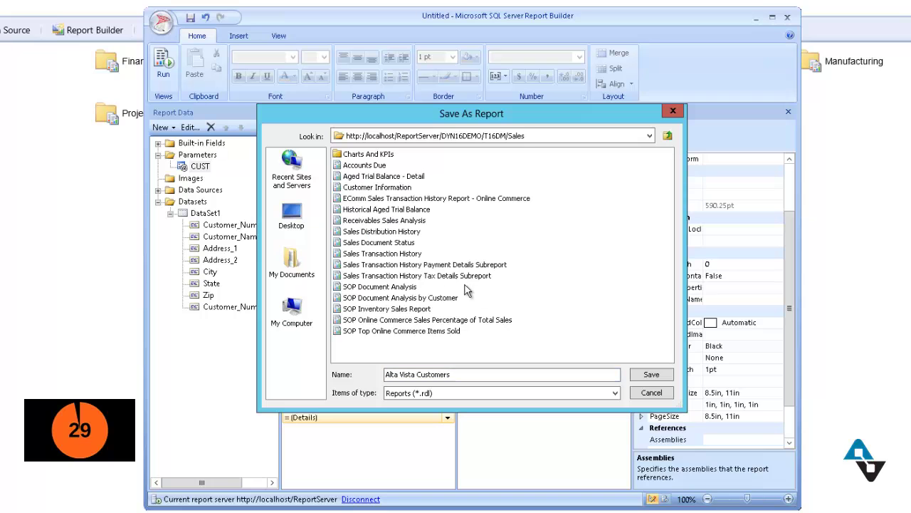
left_click(667, 376)
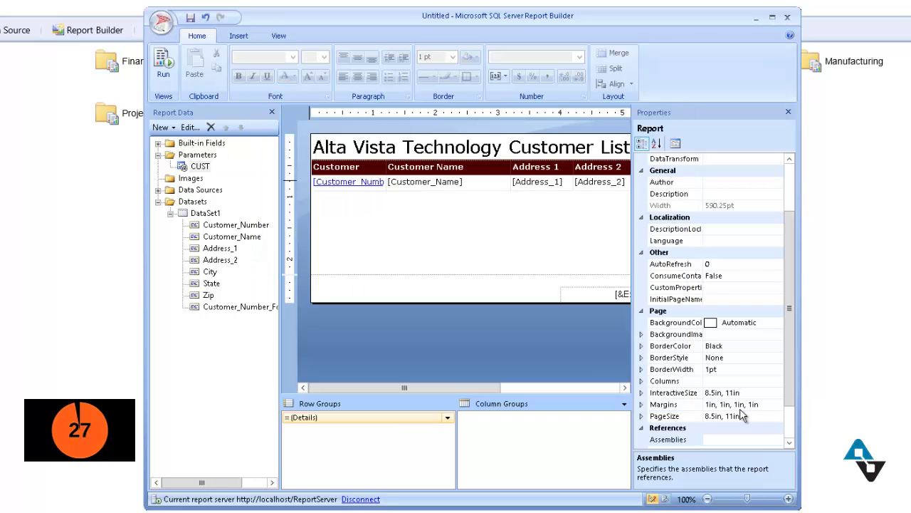
Step: Minimize Report Builder and open the Alta Vista Customers report from Report Manager's Sales folder
key("super+Down")
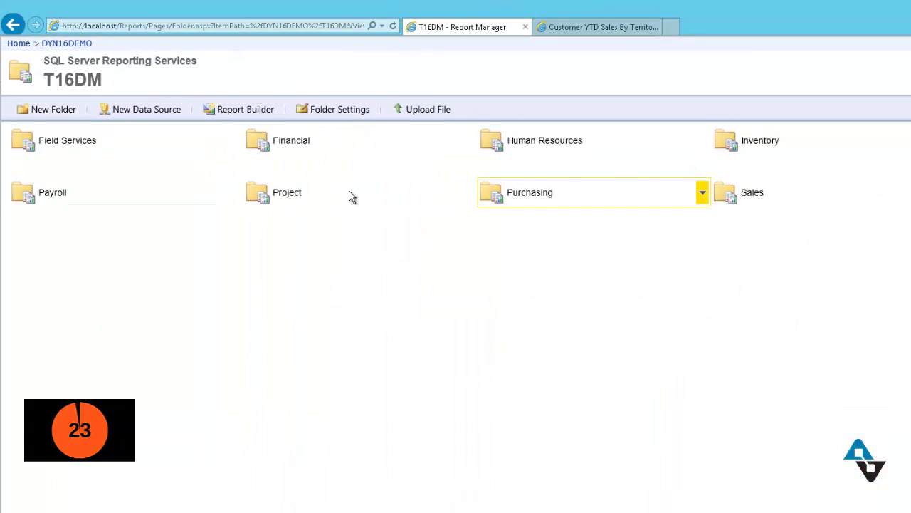
left_click(758, 197)
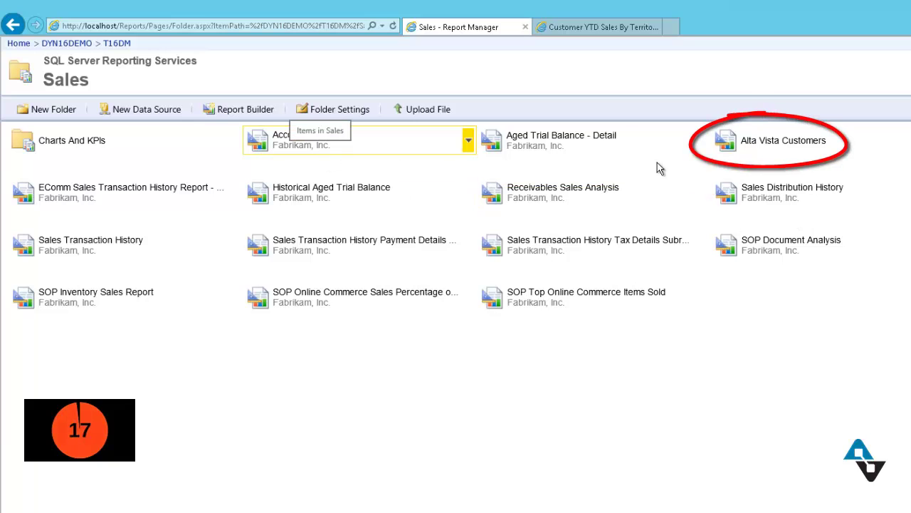
left_click(757, 143)
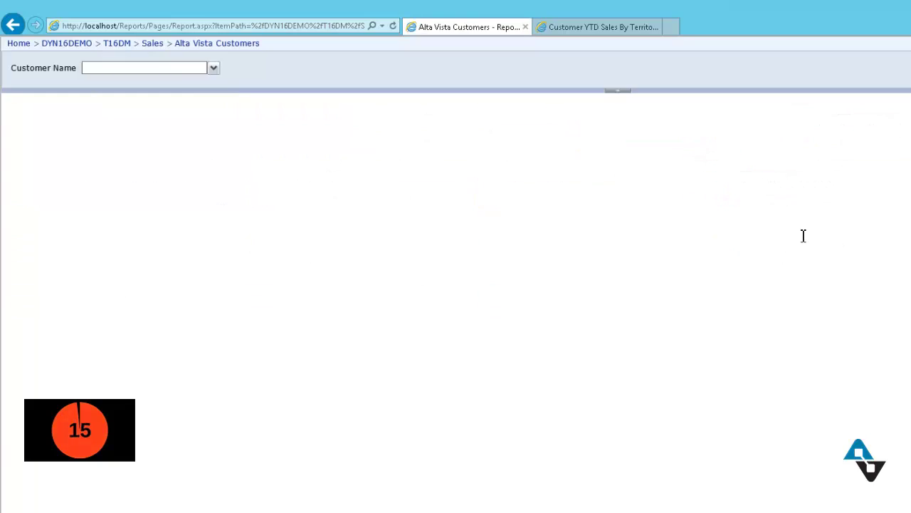
Step: Tick Aaron Fitz Electrical and Advanced Paper Co. in the Customer Name parameter list
left_click(214, 68)
left_click(140, 100)
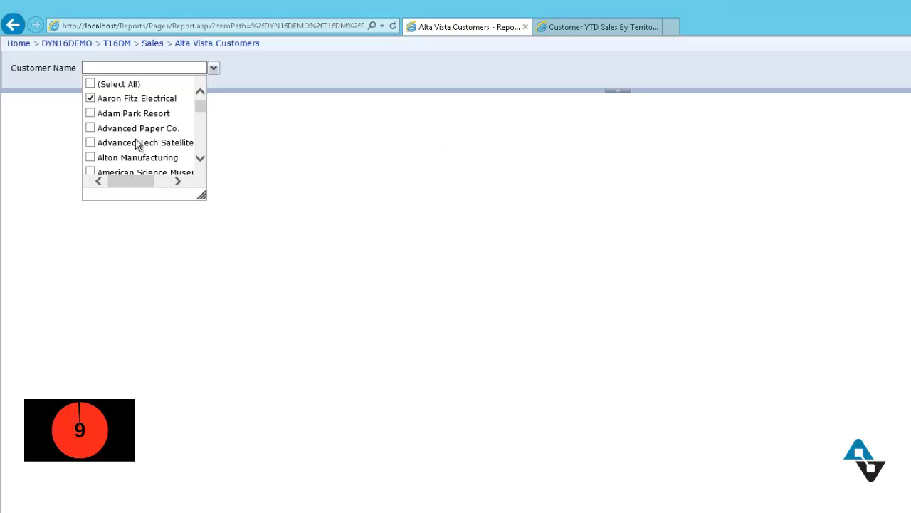
left_click(91, 128)
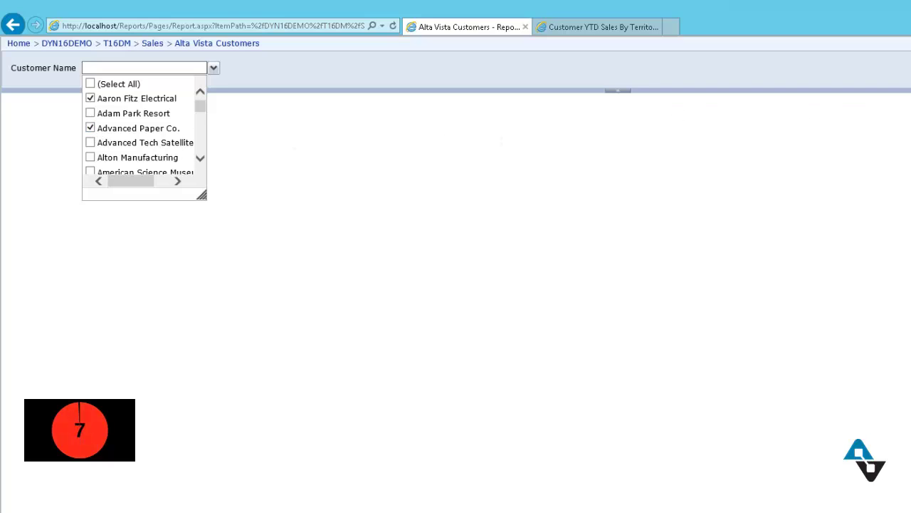